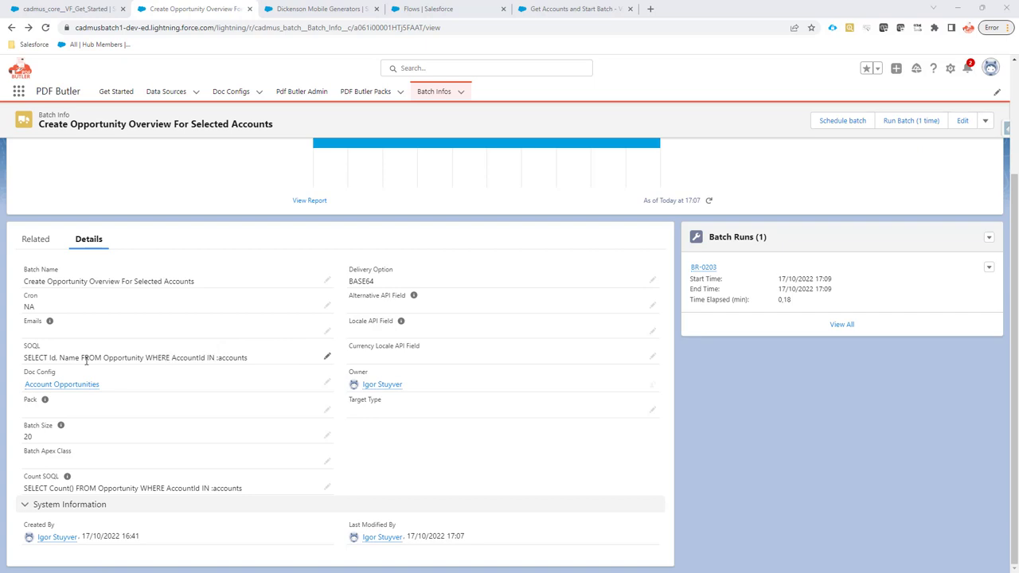
Examine the Opportunity object and the :accounts binding in the batch's SOQL and Count SOQL queries
mouse_move(47, 389)
drag(143, 357, 104, 358)
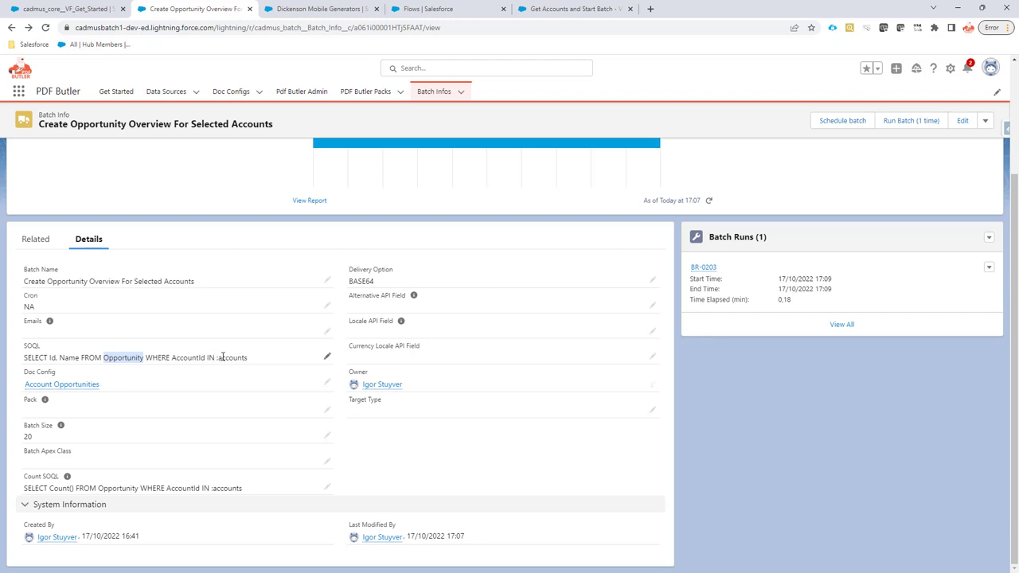
click(244, 358)
drag(244, 357, 210, 358)
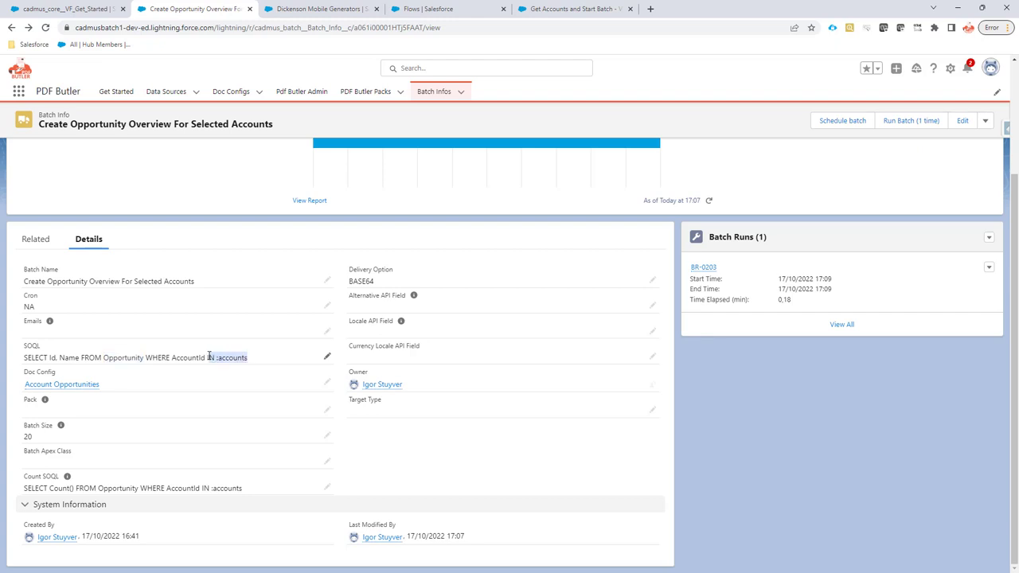
drag(244, 489, 201, 489)
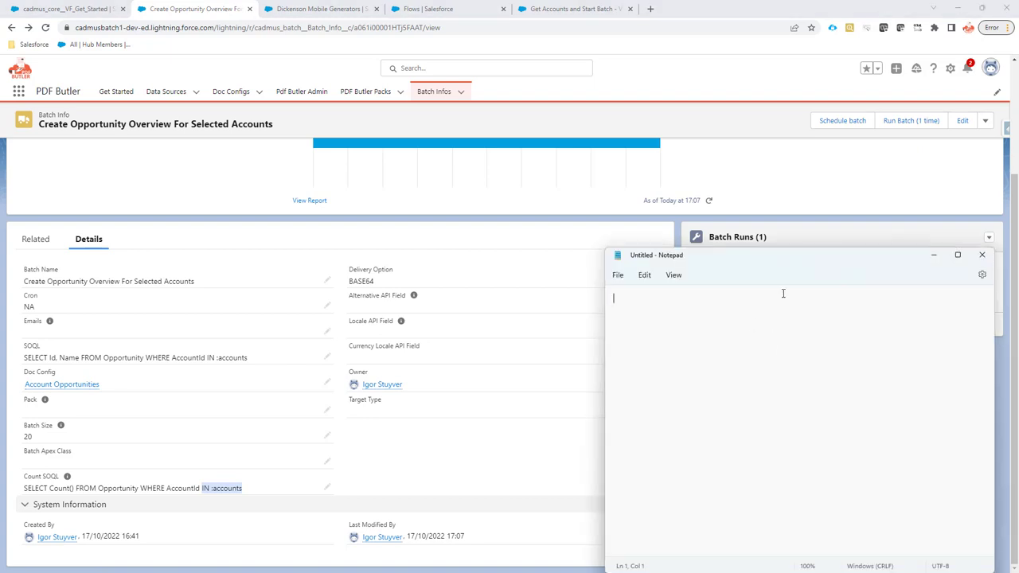
In Notepad, note the parameter format as "key => accounts" and, on a second line, "value => Id1; Id2; Id3; Id4"
drag(796, 257, 708, 161)
text(key)
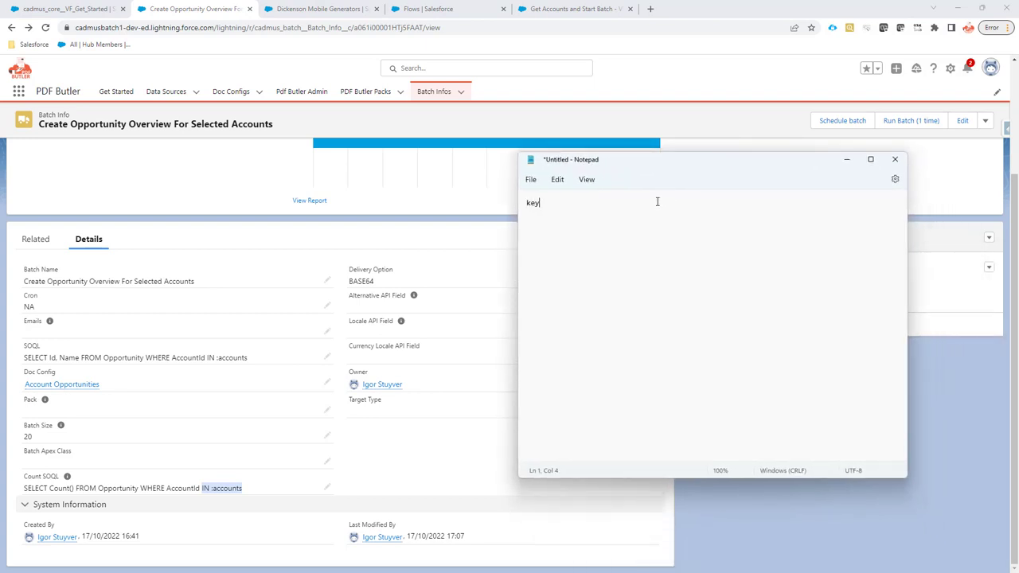
text( => accounts)
key(Return)
text(value => Id1)
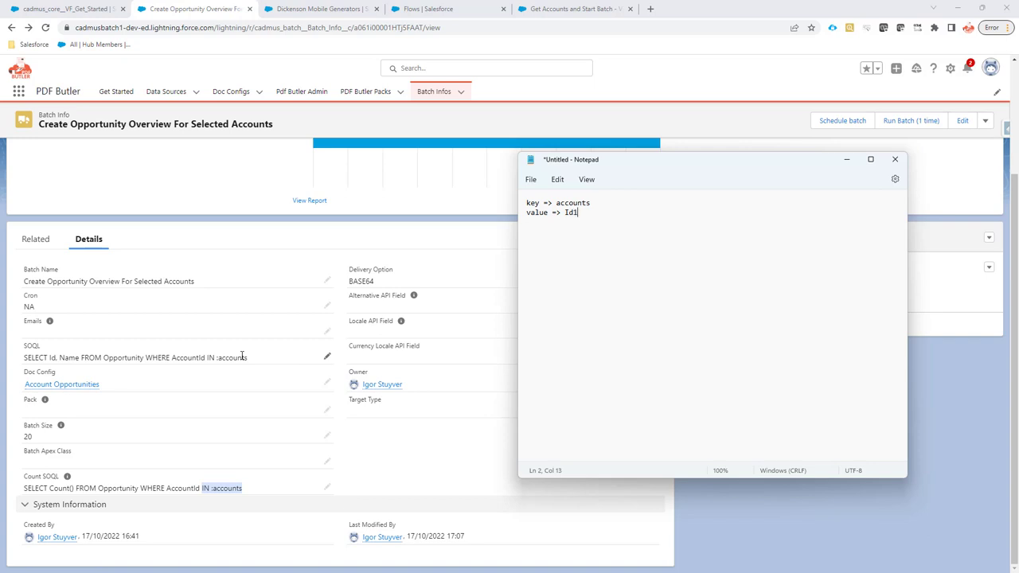
text(; Id2; Id3; Id4)
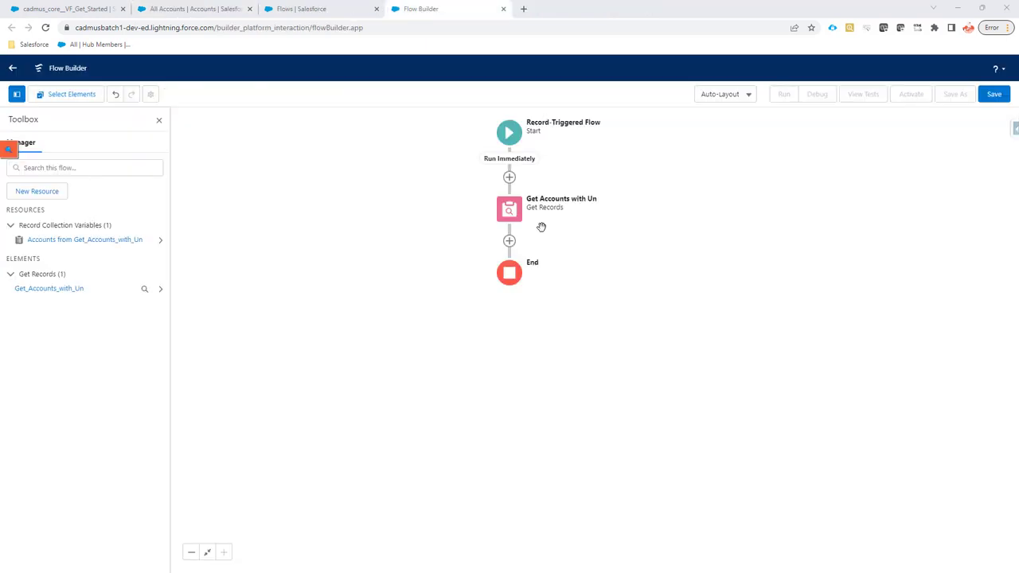
Review the Get Accounts with Un element's name filter and storage settings against the All Accounts list, leaving the element unedited
click(514, 211)
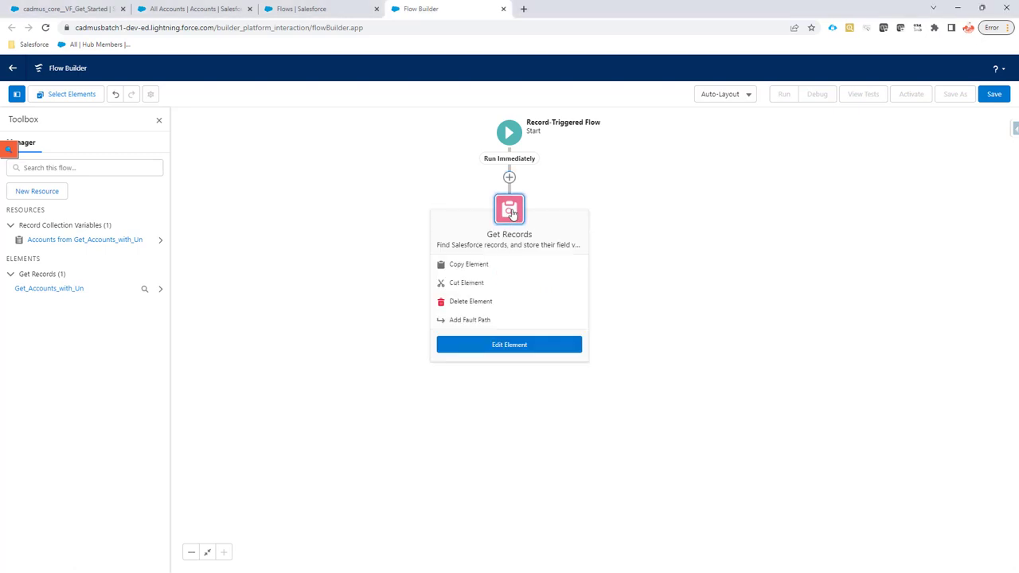
double_click(510, 209)
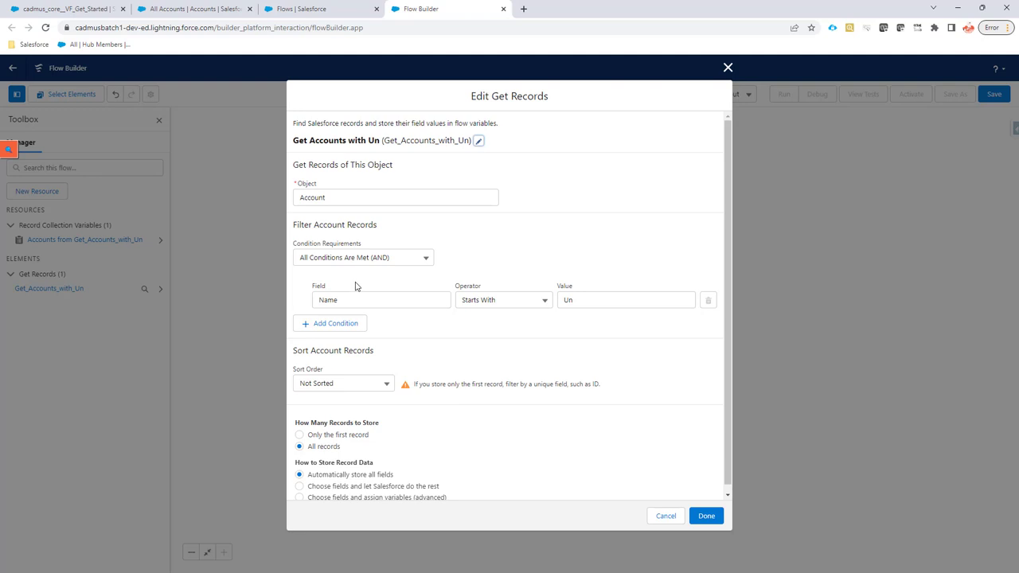
click(584, 302)
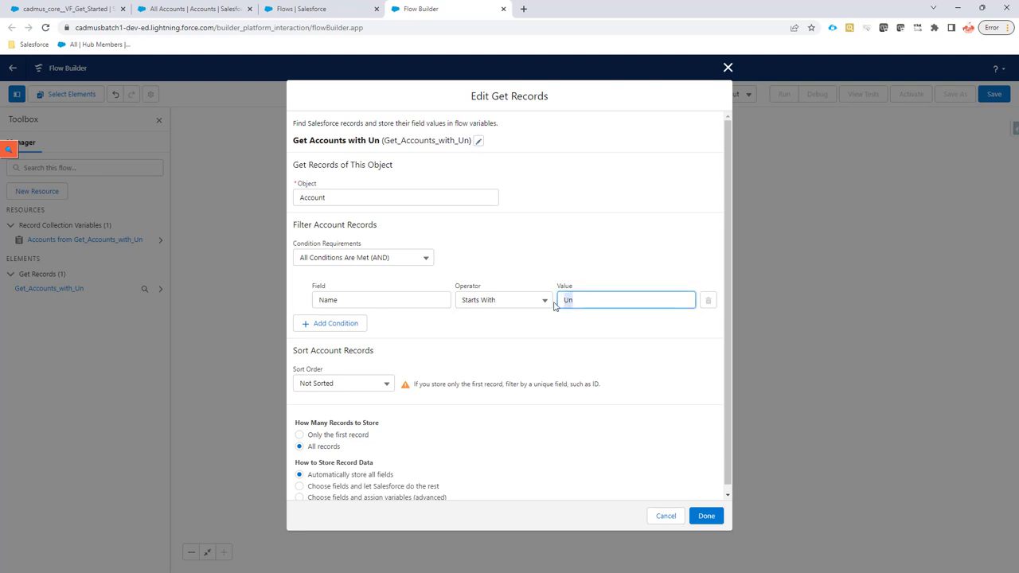
click(187, 9)
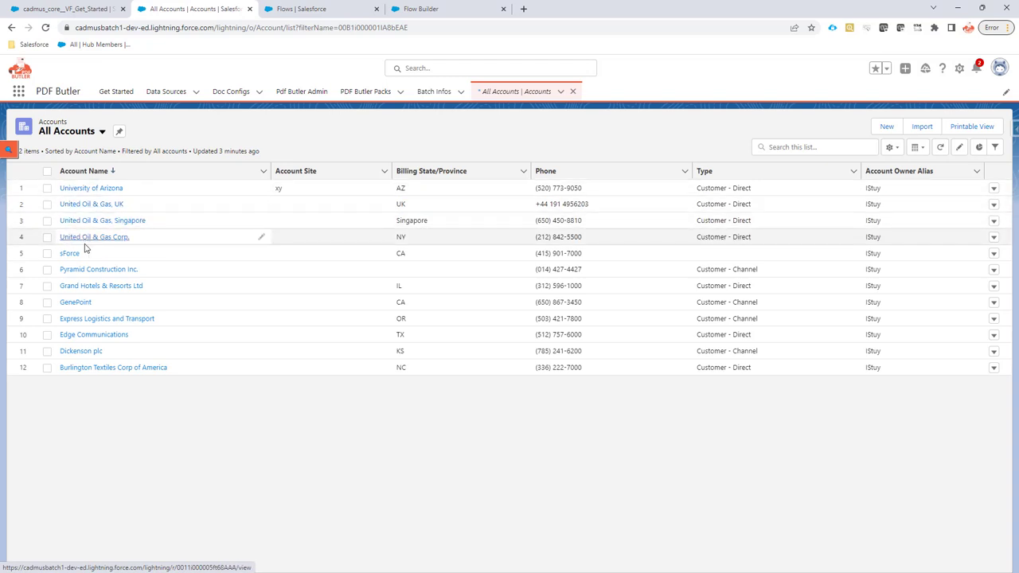
click(433, 9)
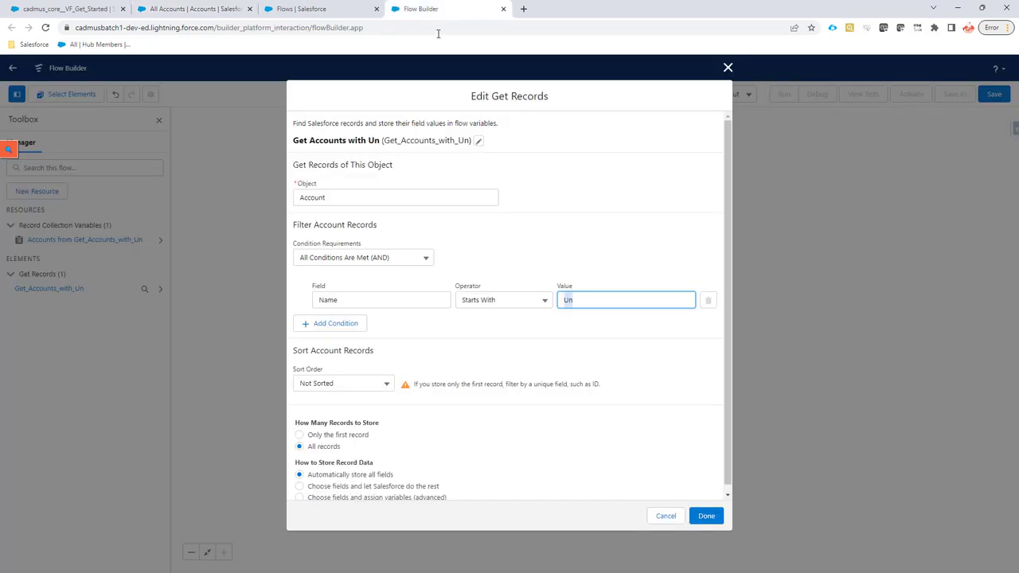
scroll(503, 429, down, 1)
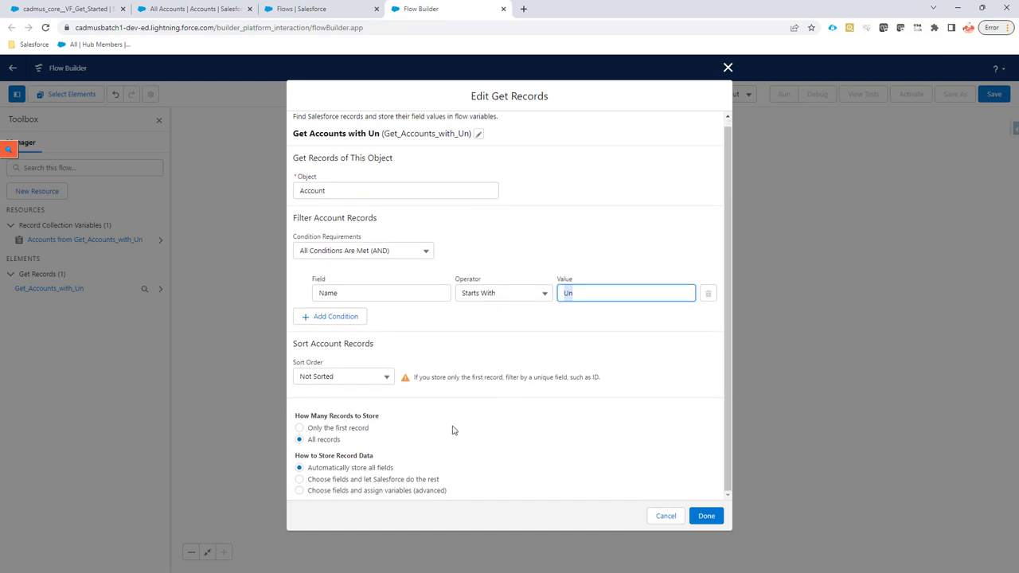
click(666, 518)
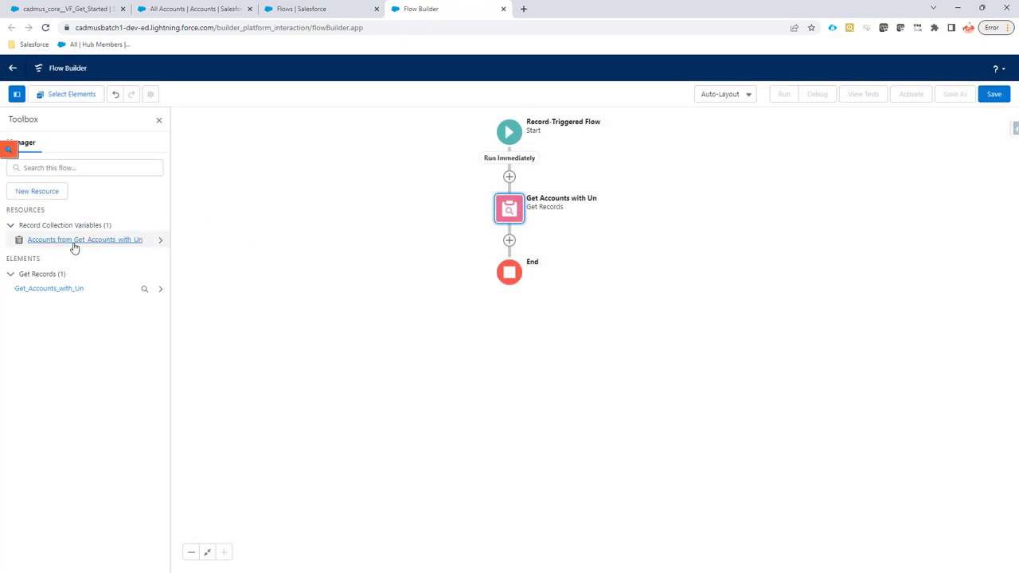
Start a new flow resource of type Variable with the API name Parameters
click(38, 191)
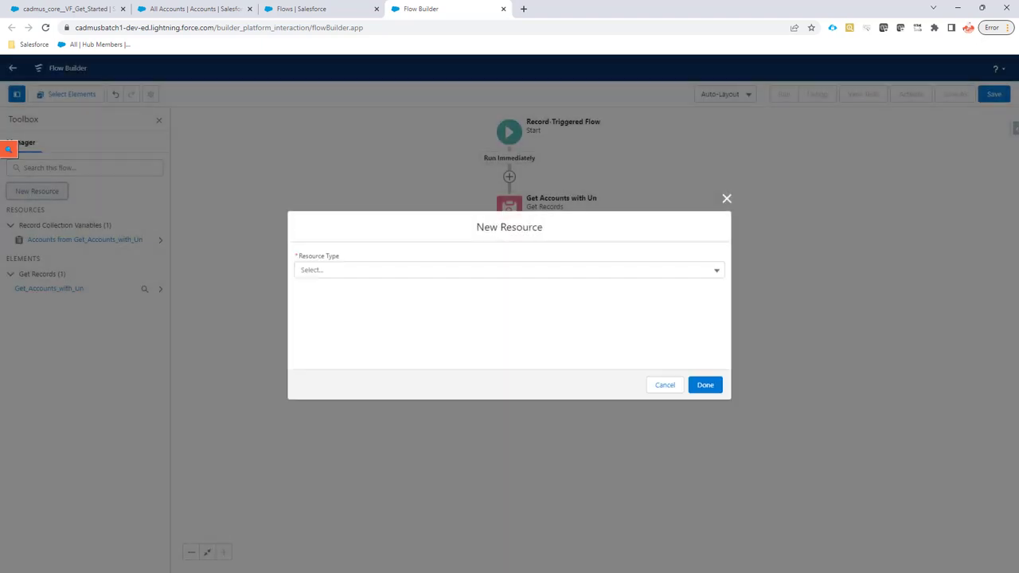
key(alt+Tab)
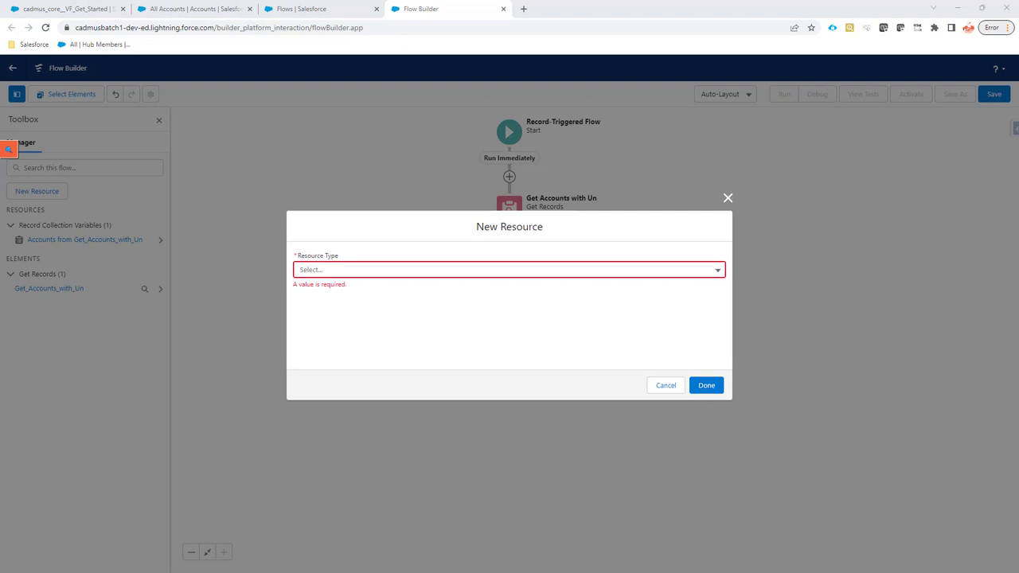
click(374, 271)
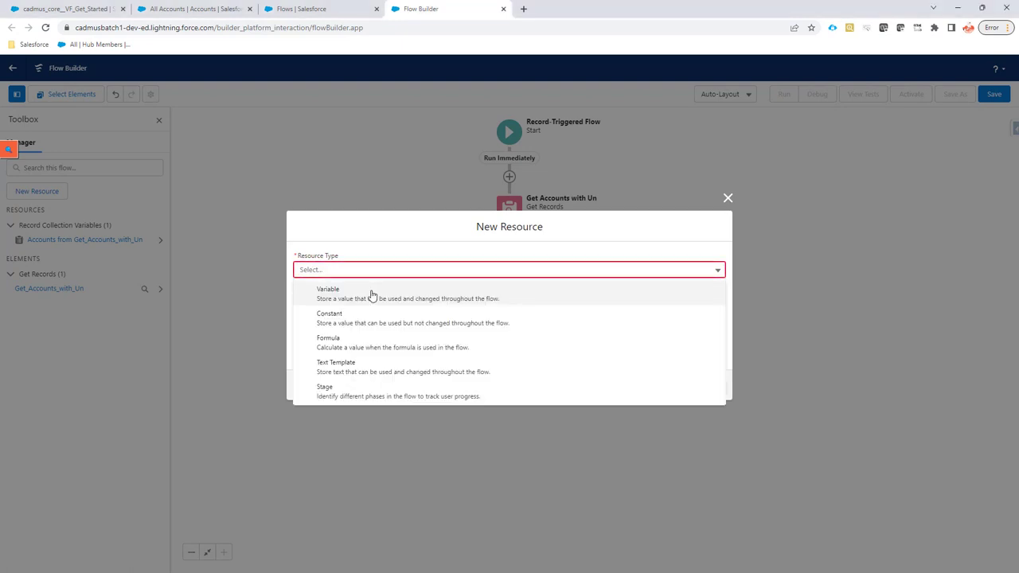
click(371, 295)
text(Parameters)
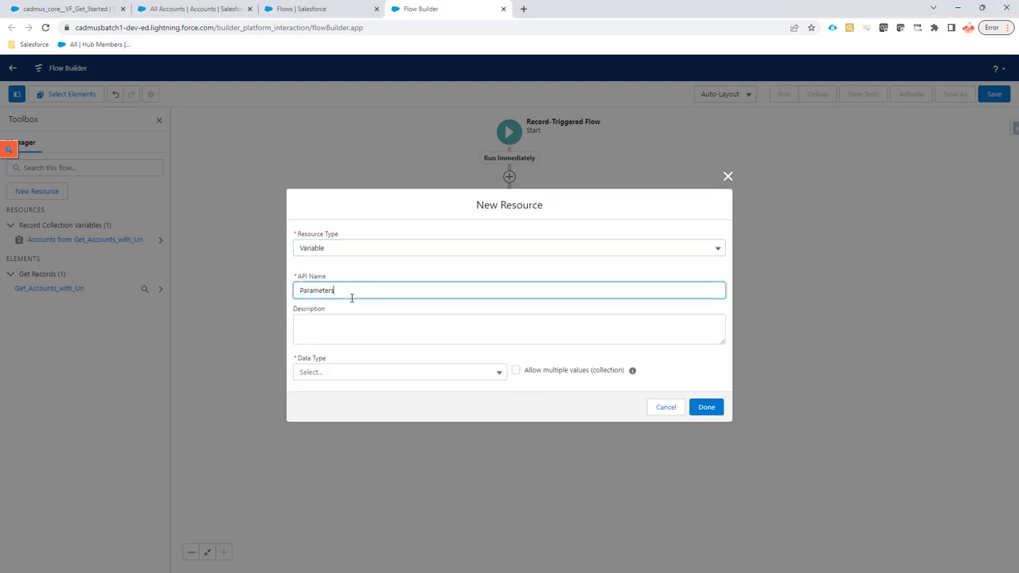
Make the Parameters variable Apex-Defined with the class cadmus_core__CadmusParameters and save it
click(347, 375)
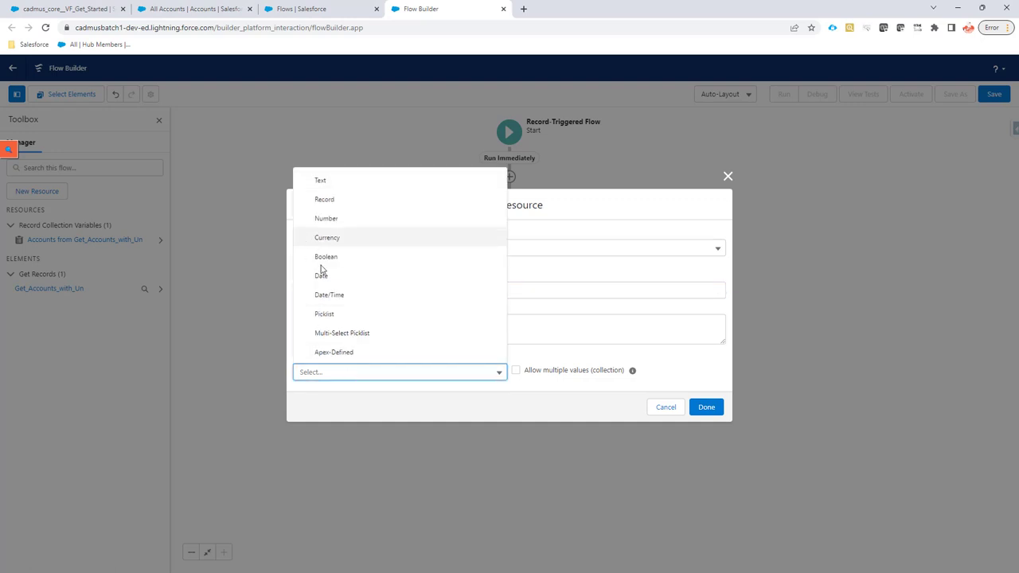
click(368, 353)
click(364, 371)
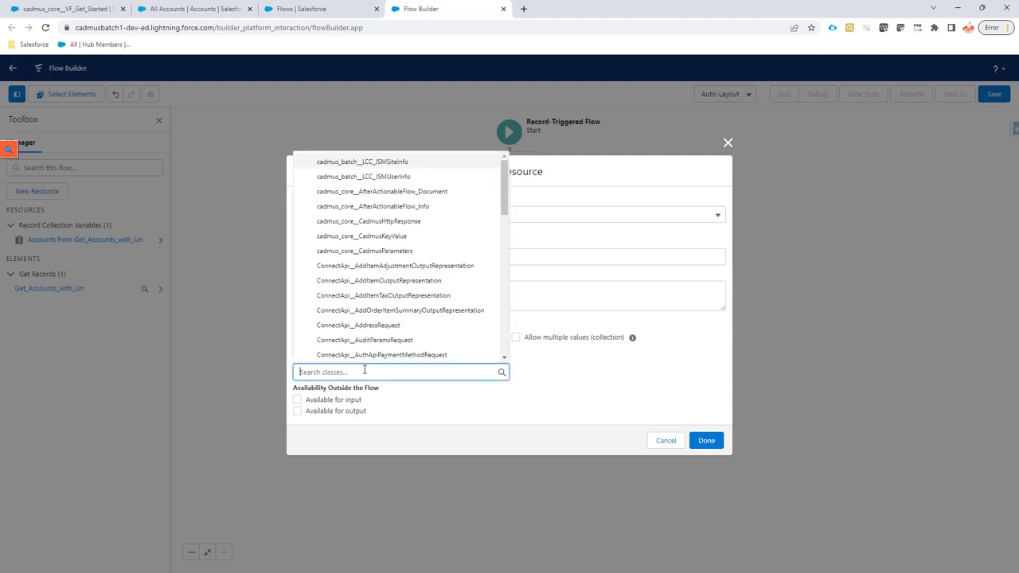
scroll(423, 287, down, 6)
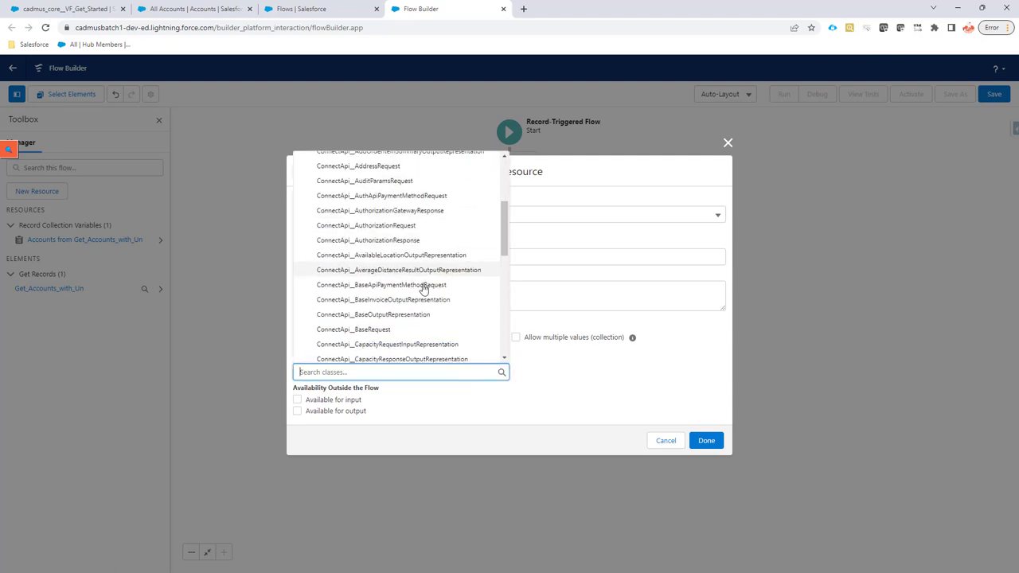
scroll(422, 296, down, 10)
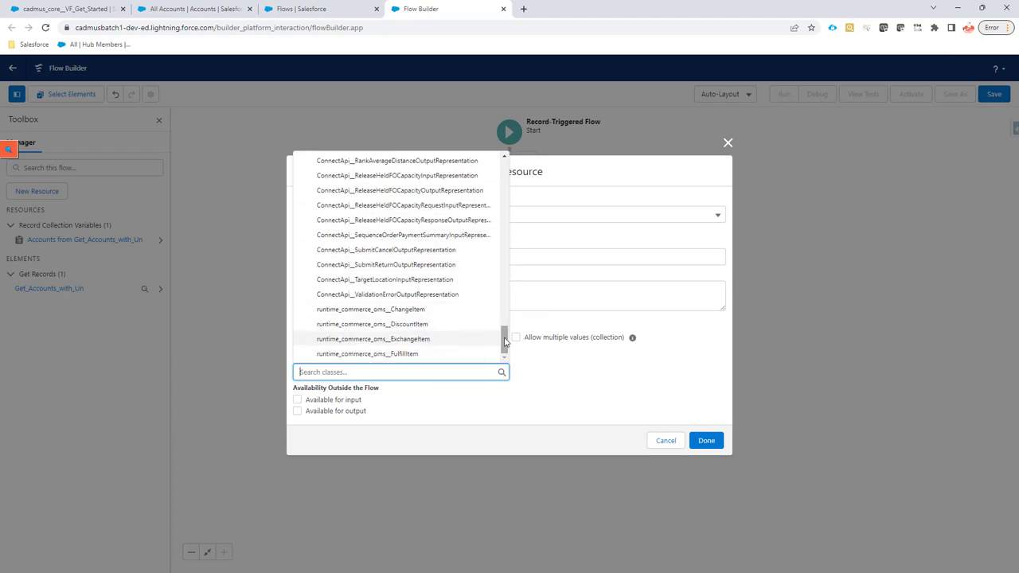
drag(503, 339, 493, 168)
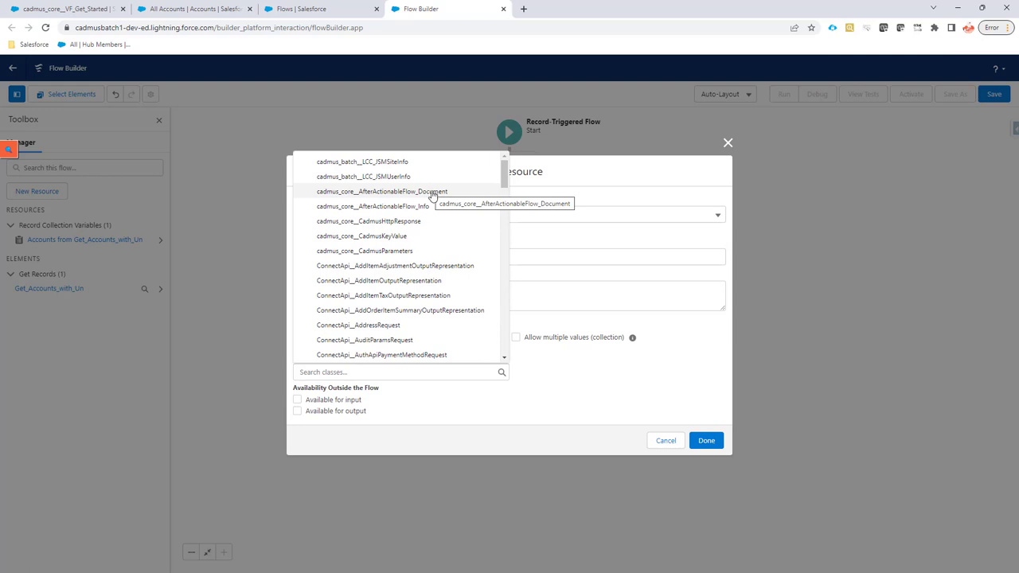
click(384, 253)
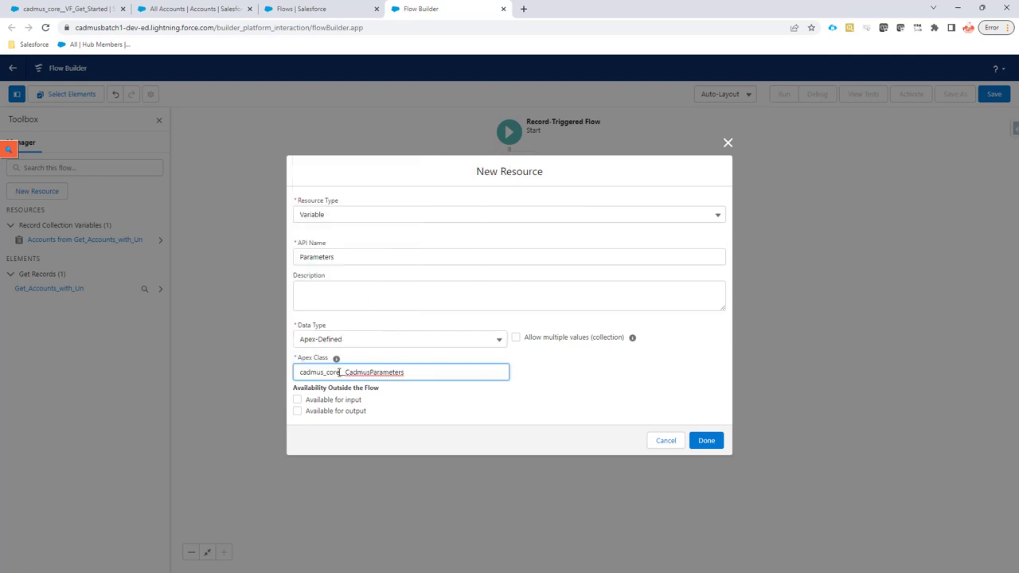
click(704, 440)
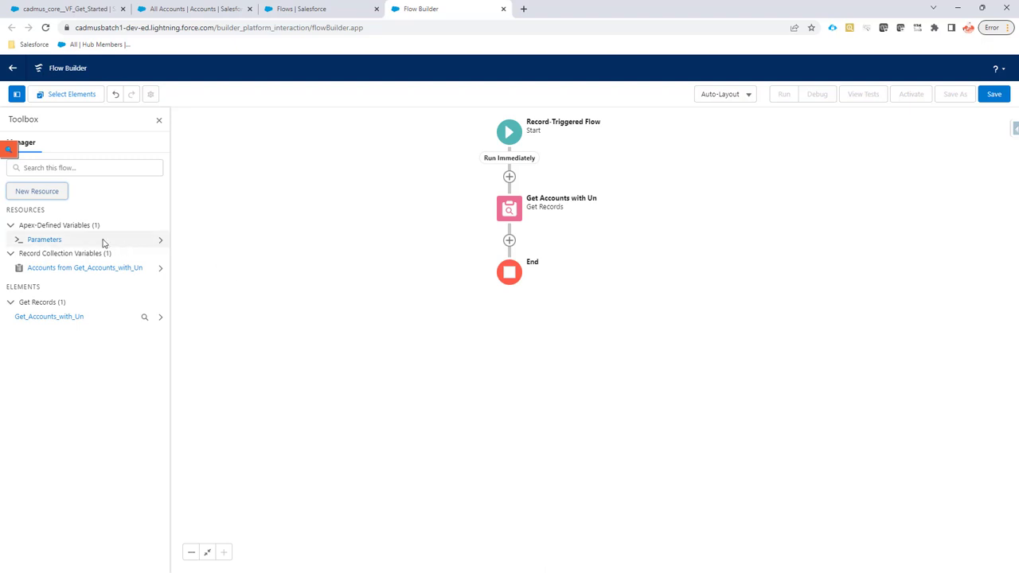
Start another flow resource of type Variable with the API name accountsKeyValue
click(36, 192)
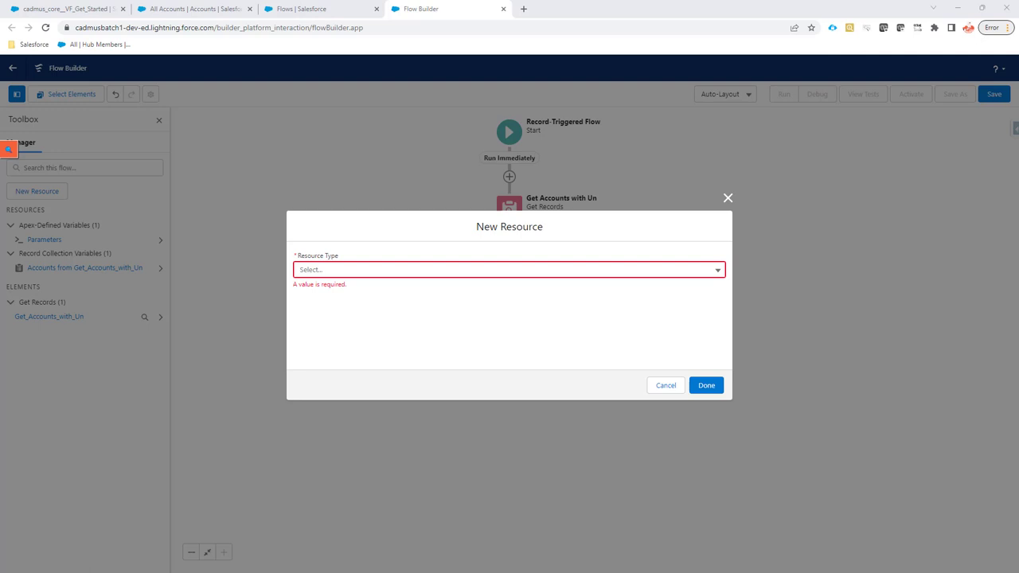
click(335, 272)
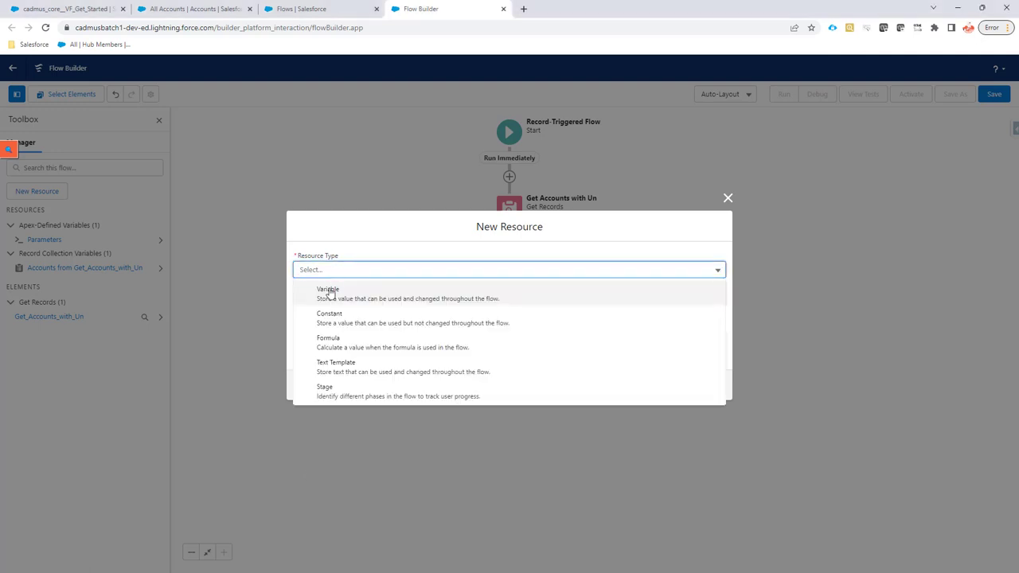
click(329, 294)
click(324, 289)
text(accou)
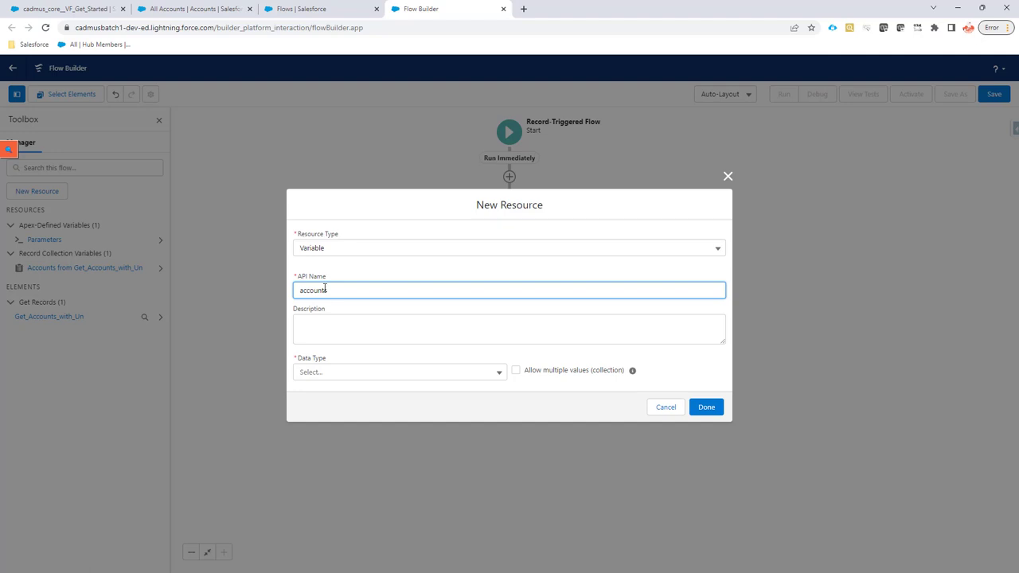
text(ntsKeyValue)
Make the accountsKeyValue variable Apex-Defined with the class cadmus_core__CadmusKeyValue and save it
click(355, 375)
click(354, 377)
click(353, 355)
click(353, 372)
click(352, 372)
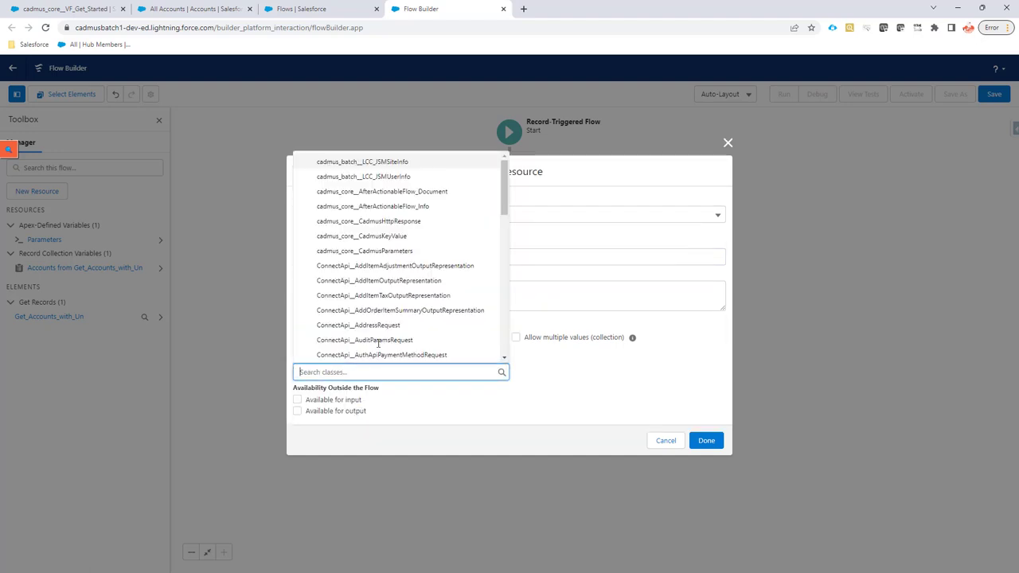
click(368, 236)
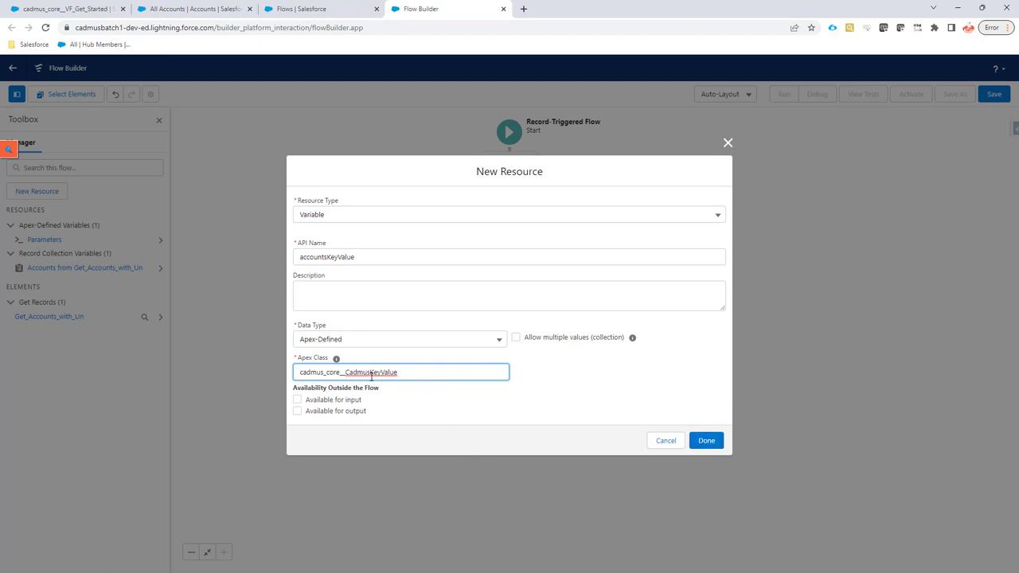
click(707, 440)
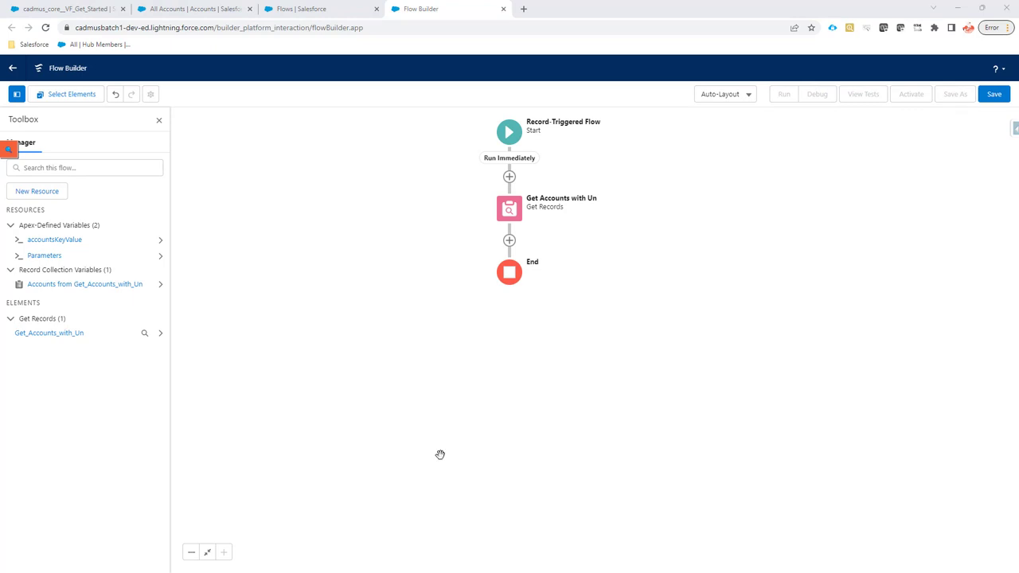
Add an Assignment element after Get Accounts with Un, labelled Set Key with the API name Set_Key
click(510, 241)
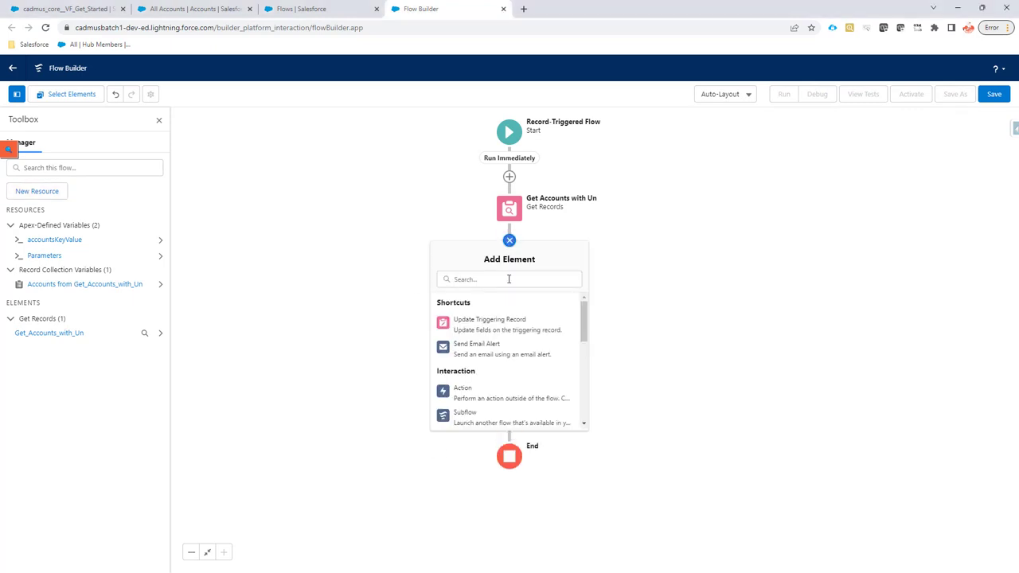
scroll(526, 343, down, 3)
scroll(512, 355, up, 1)
click(512, 351)
click(374, 238)
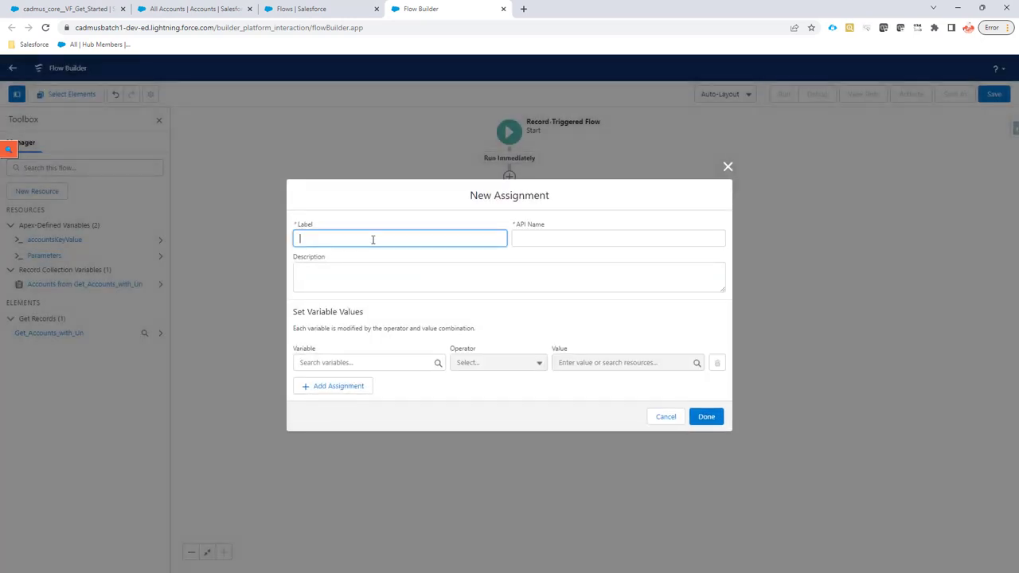
text(Set Key)
key(Tab)
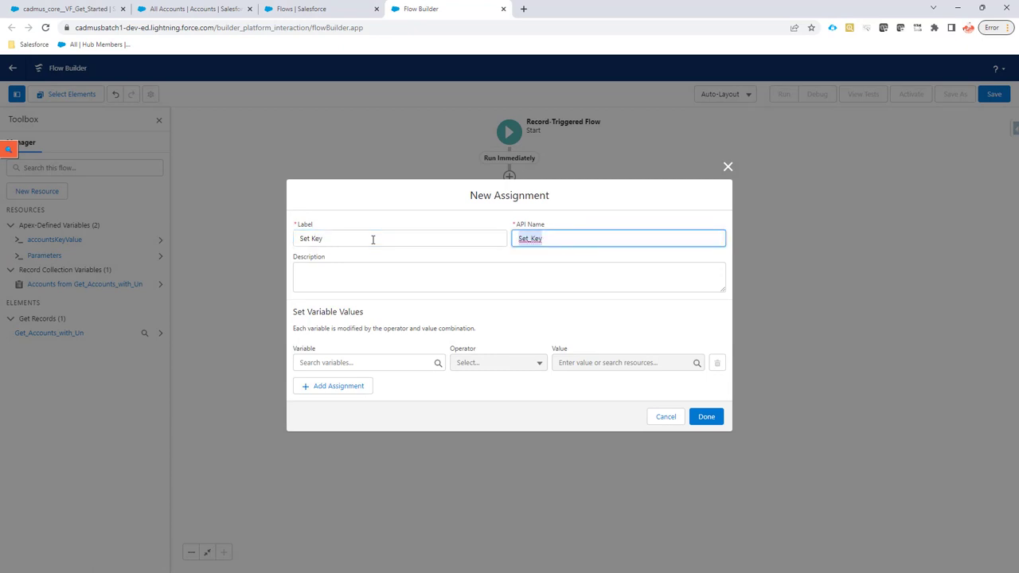
Choose the key field of accountsKeyValue as the variable in the Set Key assignment, with the Equals operator
click(393, 362)
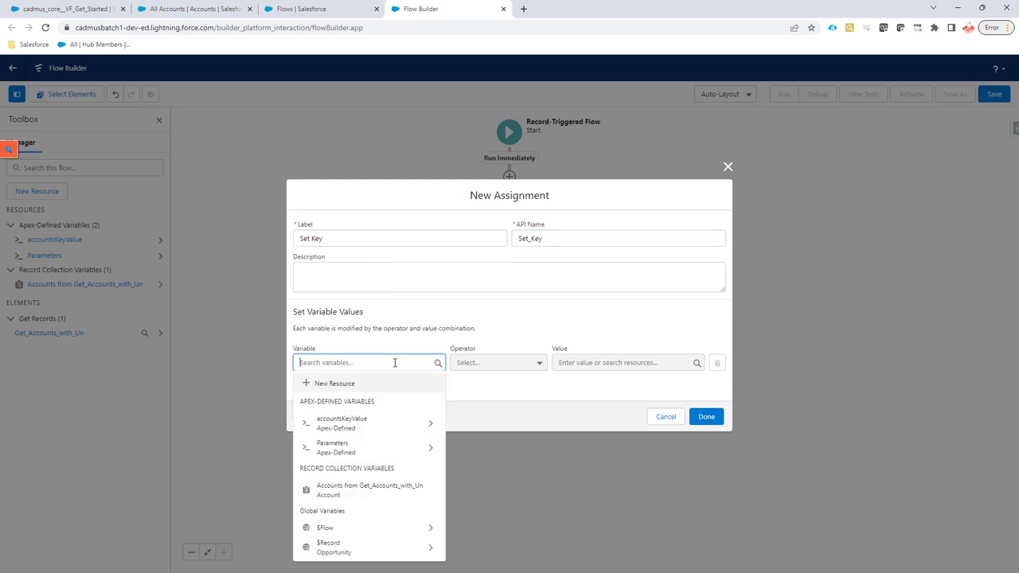
text(a)
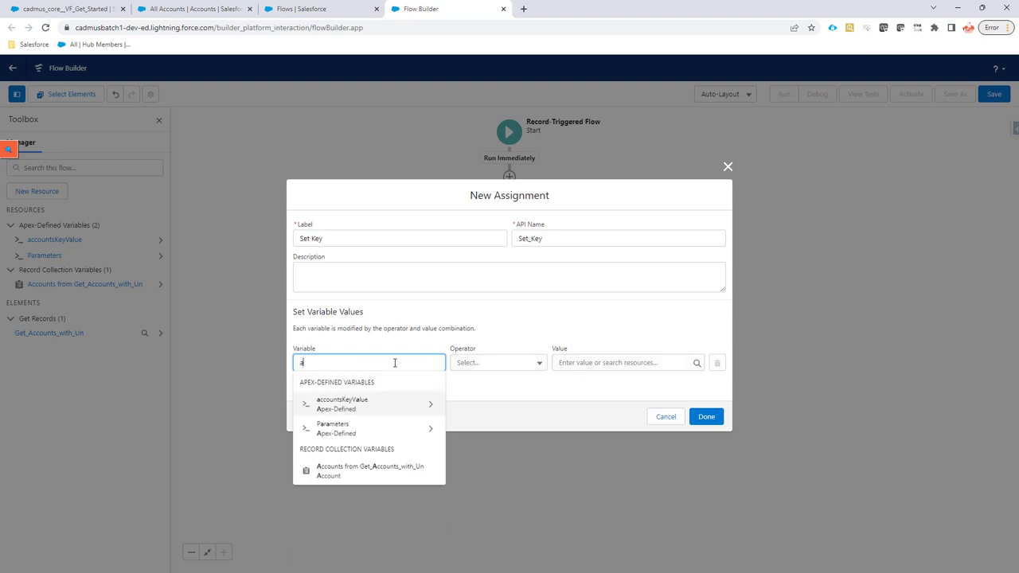
text(cc)
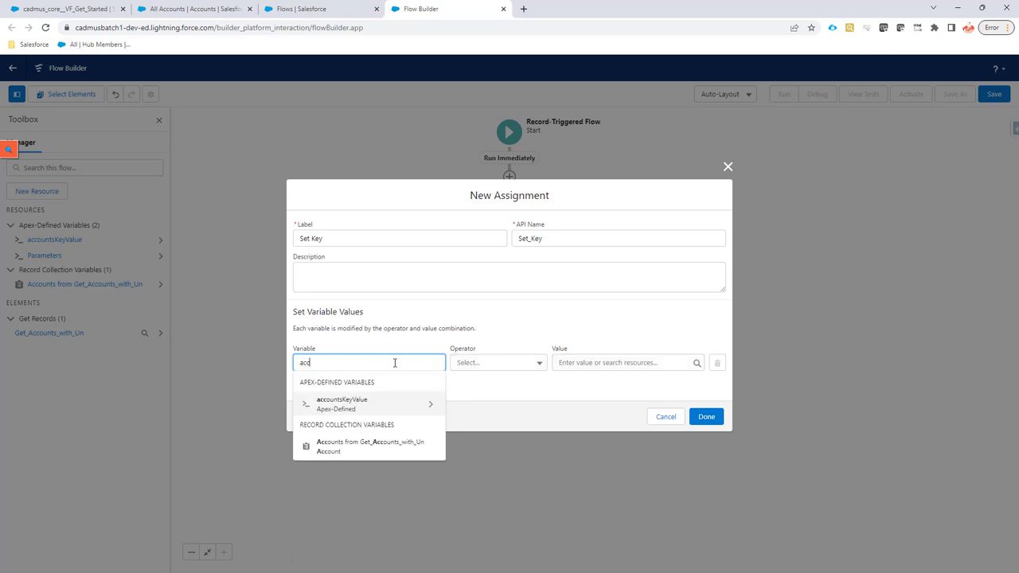
click(409, 401)
text(key})
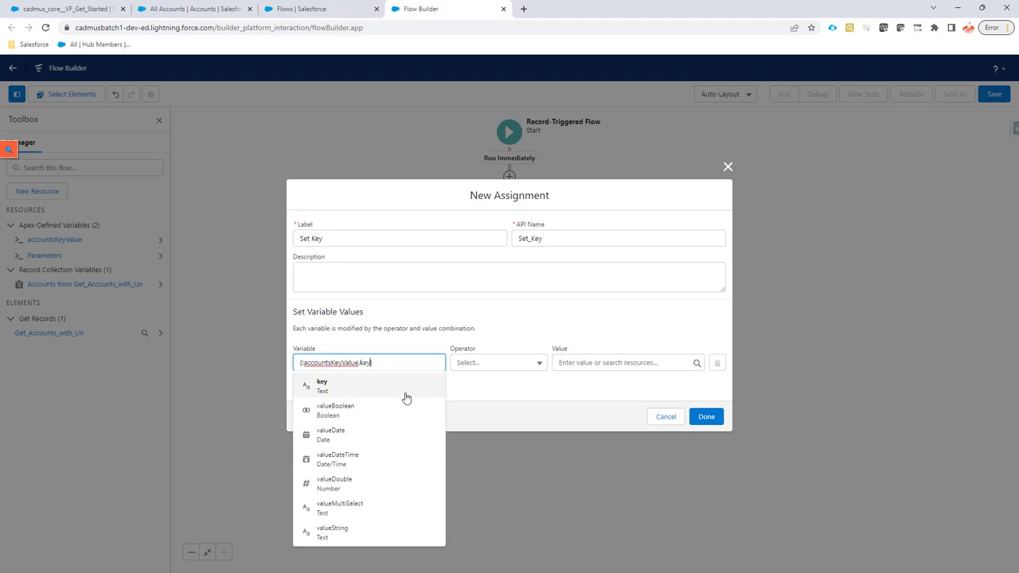
click(478, 362)
Set the assignment's value to the literal text accounts and complete the Set Key element
click(621, 357)
text(account)
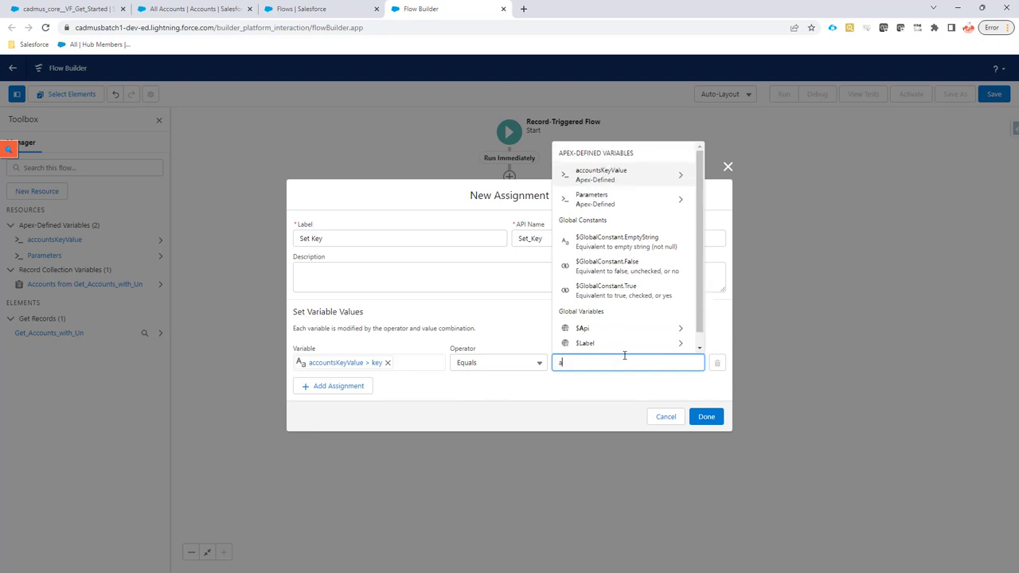
key(Escape)
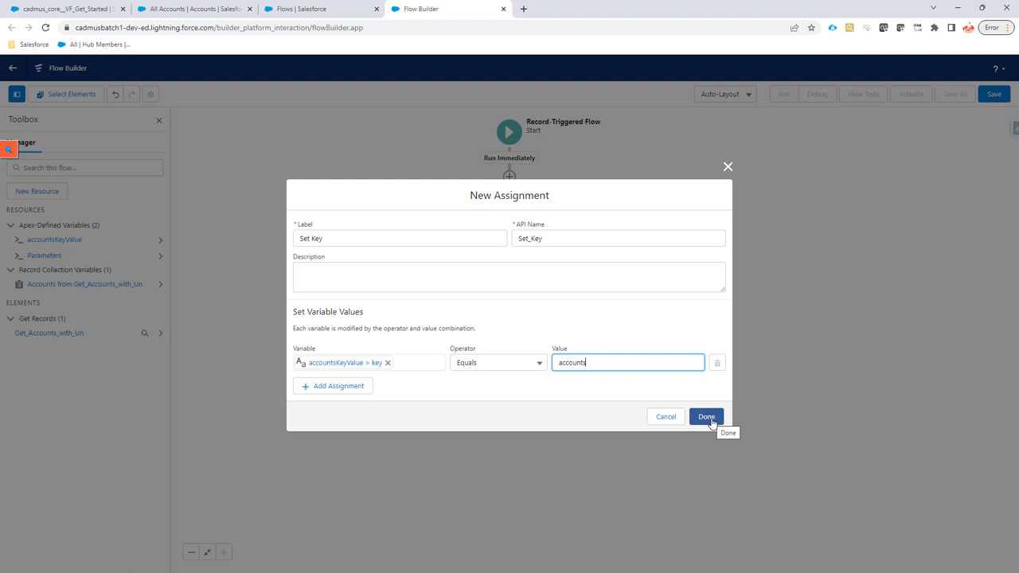
double_click(566, 362)
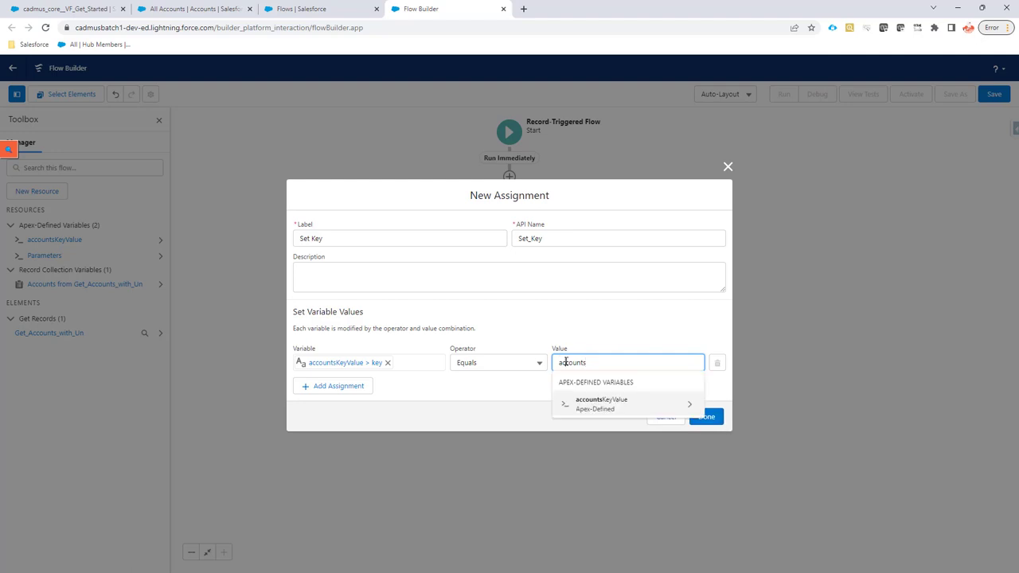
click(520, 390)
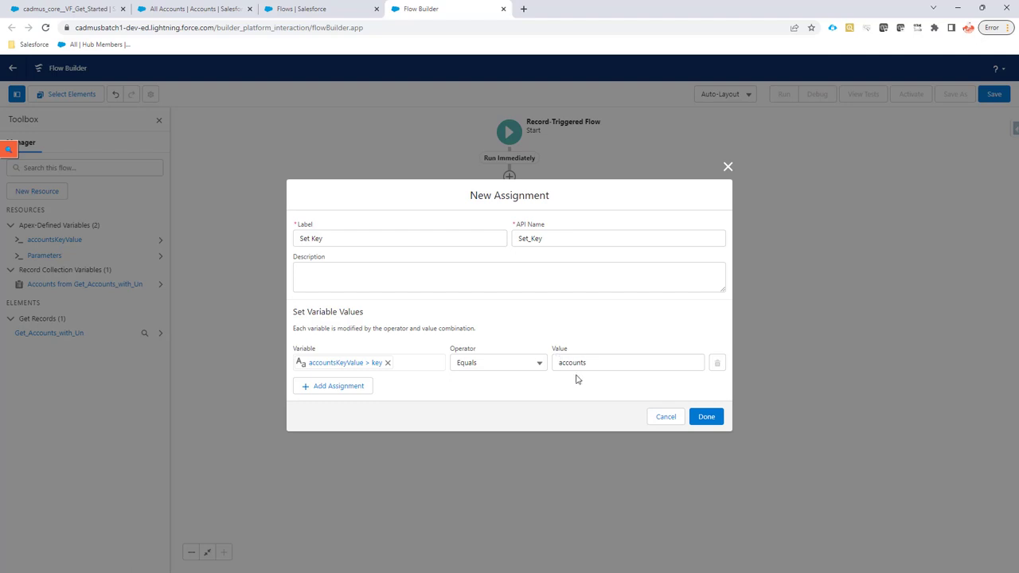
click(705, 417)
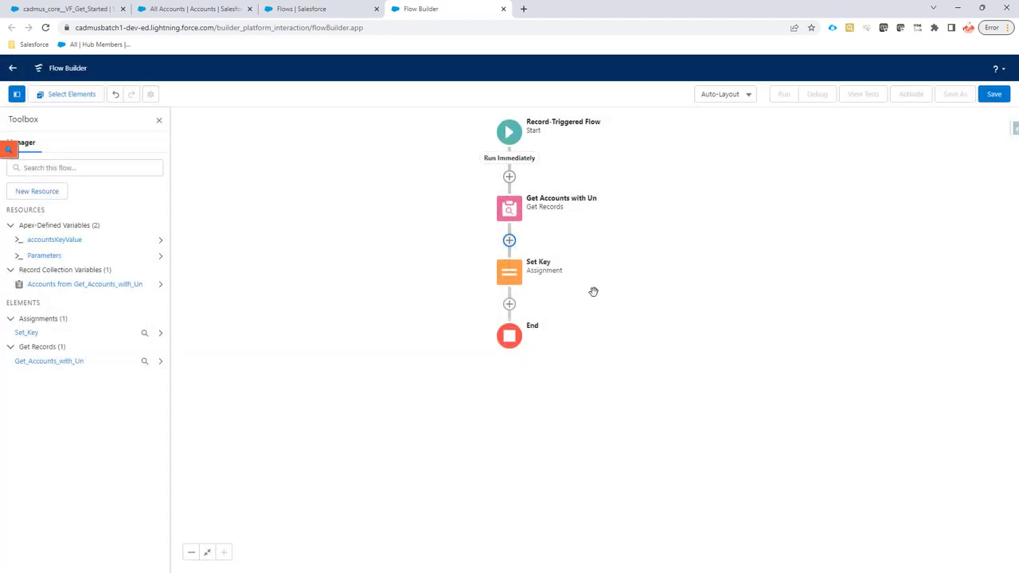
Add a Loop element after Set Key, labelled Loop Accounts with the API name Loop_Accounts
click(510, 305)
scroll(492, 411, down, 5)
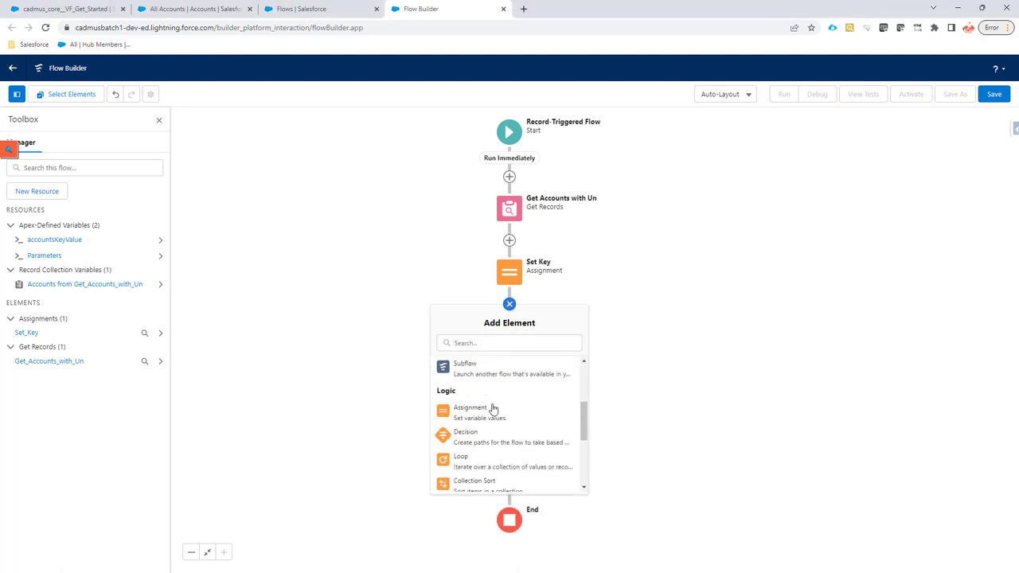
click(521, 432)
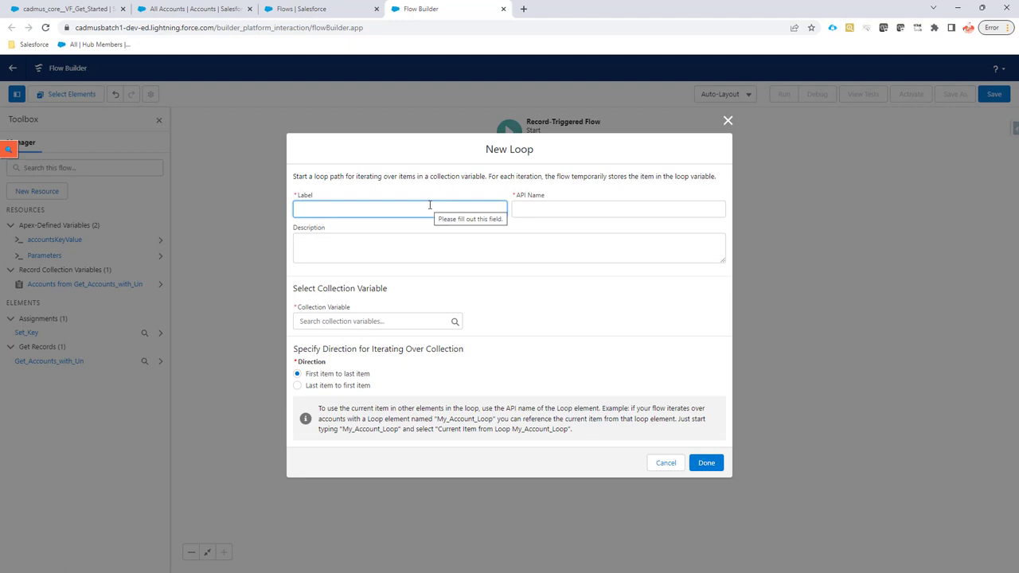
text(Loop Accounts)
key(Tab)
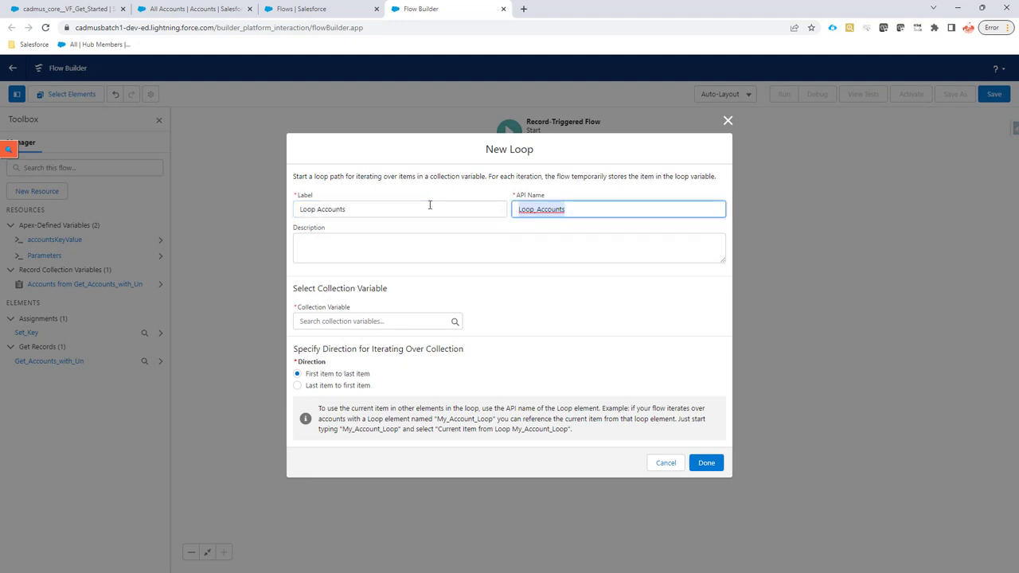
Make the loop iterate over the collection Accounts from Get_Accounts_with_Un and complete the Loop element
click(396, 327)
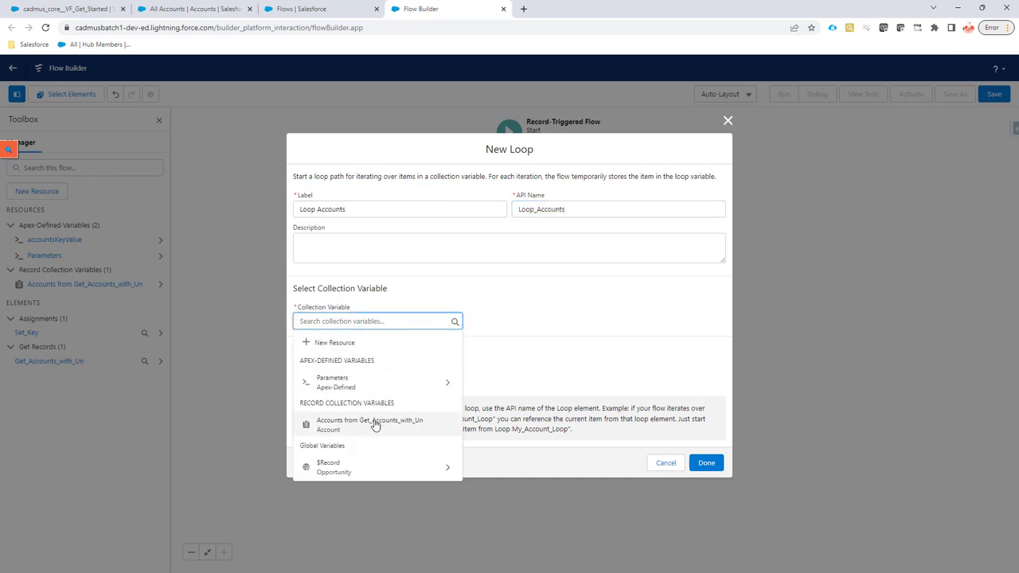
click(336, 427)
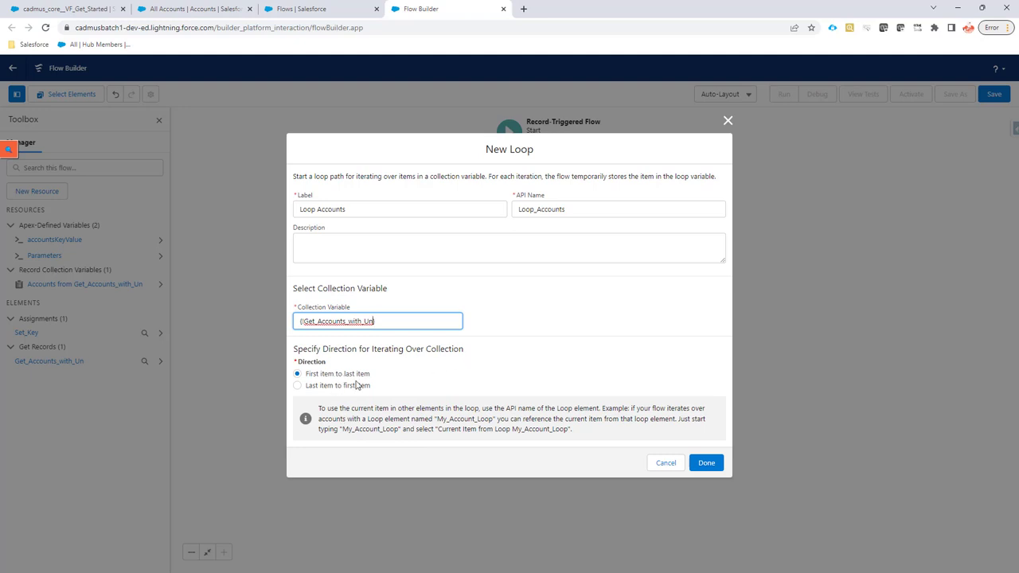
click(713, 466)
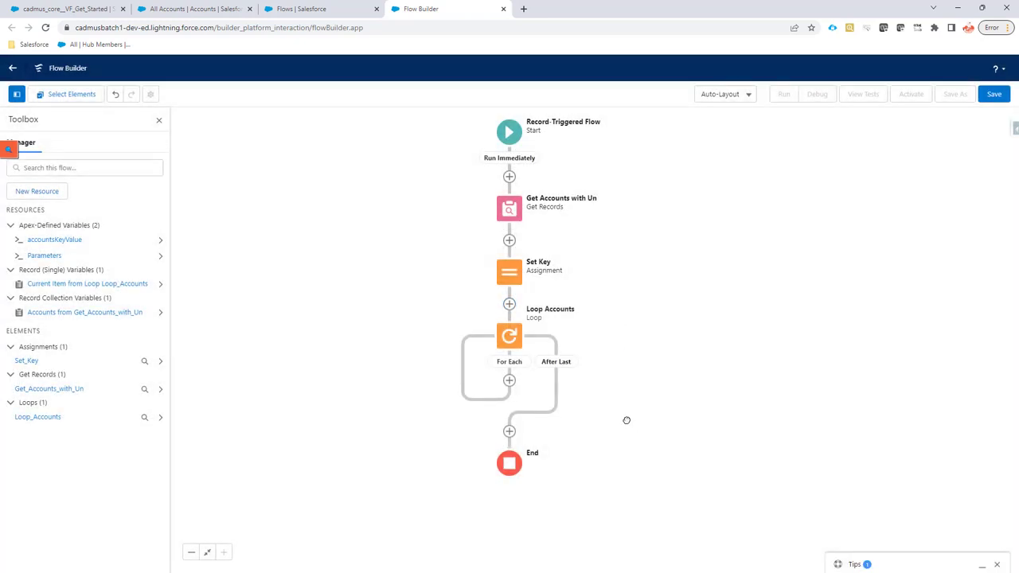
Add a Decision element on the For Each path of Loop Accounts, labelled Is First Account with the API name Is_First_Account
drag(626, 420, 649, 326)
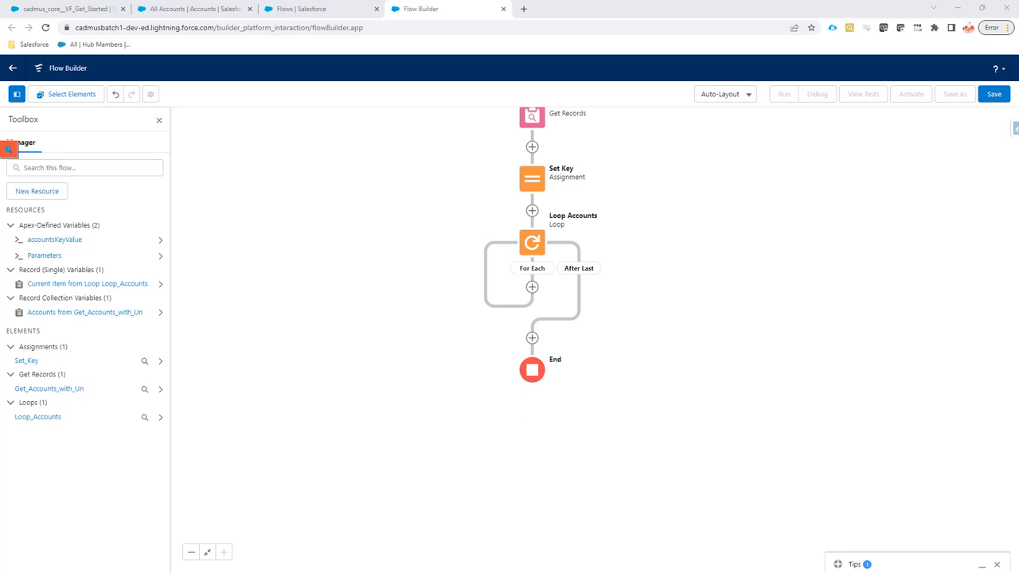
drag(452, 222, 444, 239)
scroll(444, 239, up, 3)
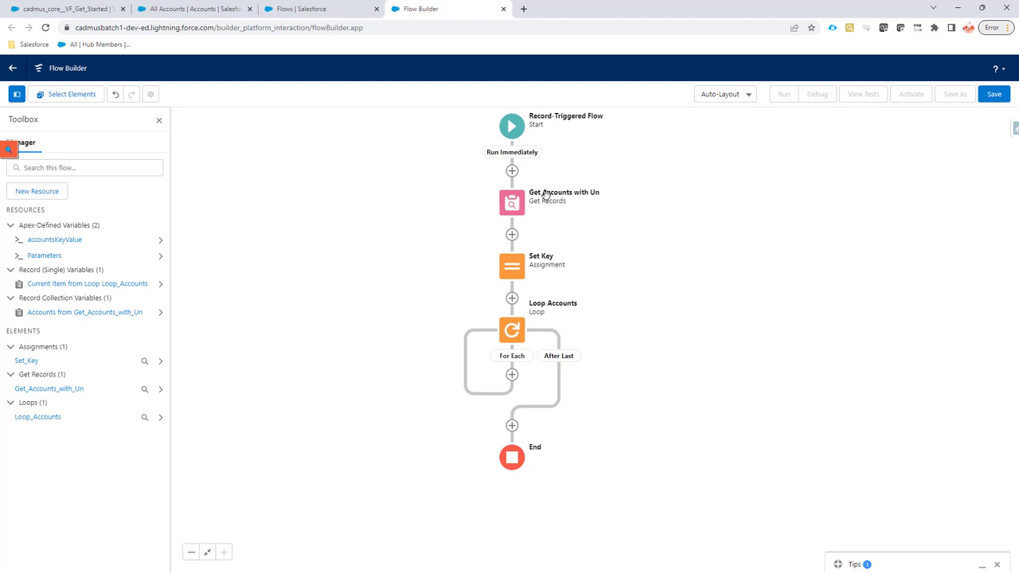
drag(405, 289, 419, 237)
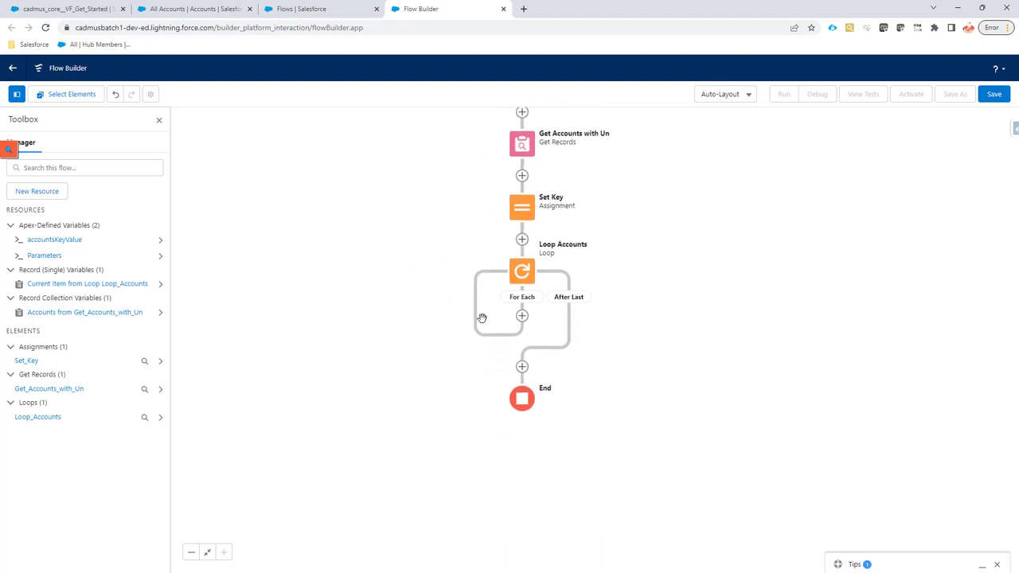
click(522, 317)
scroll(503, 448, down, 3)
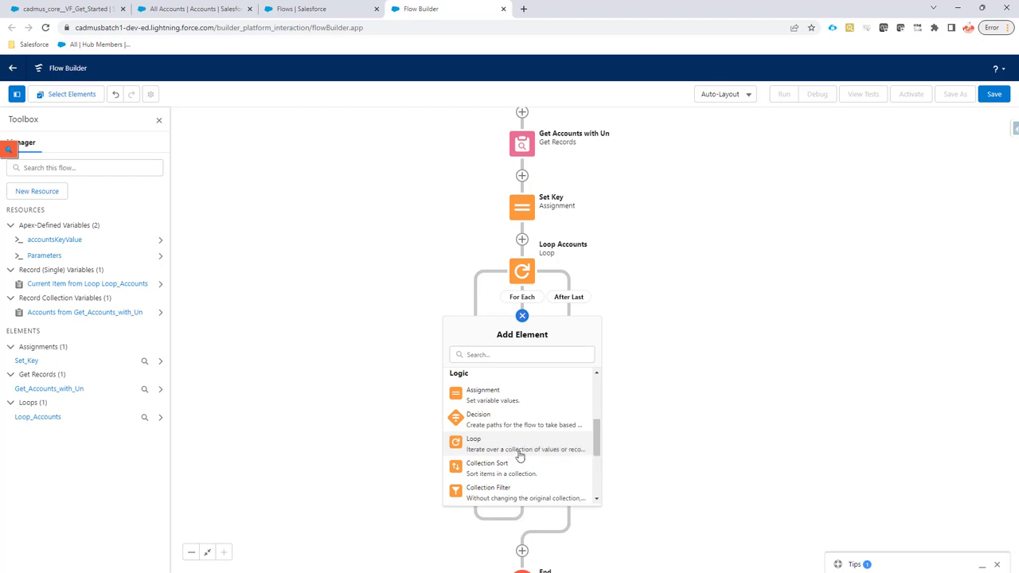
scroll(528, 464, down, 1)
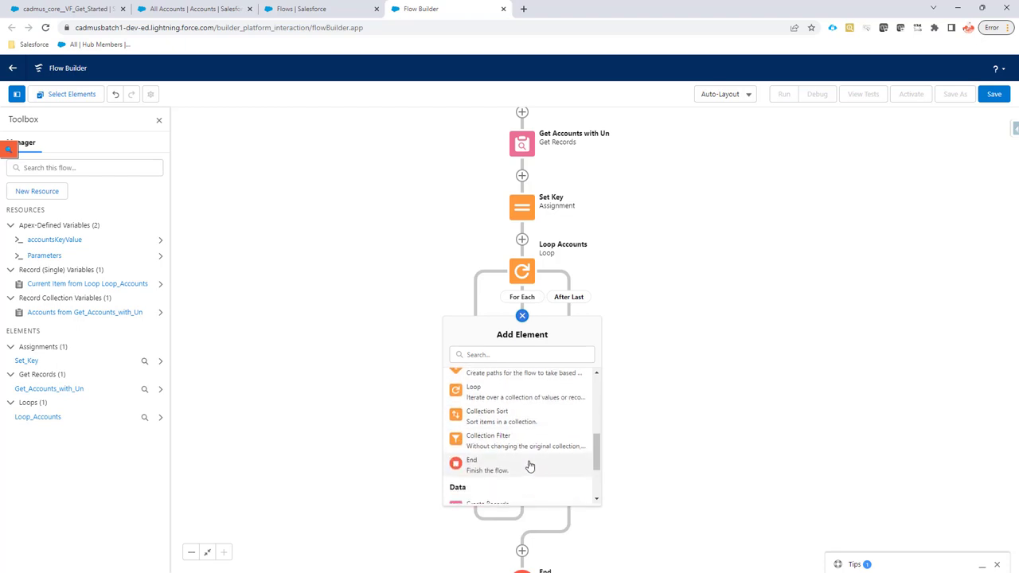
scroll(528, 462, up, 1)
click(517, 421)
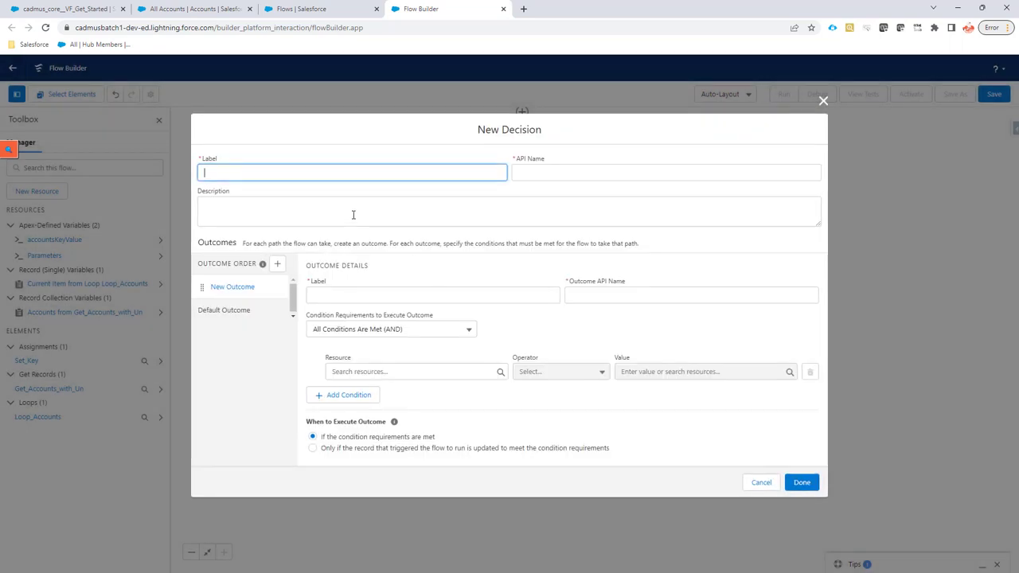
text(Is First Account)
key(Tab)
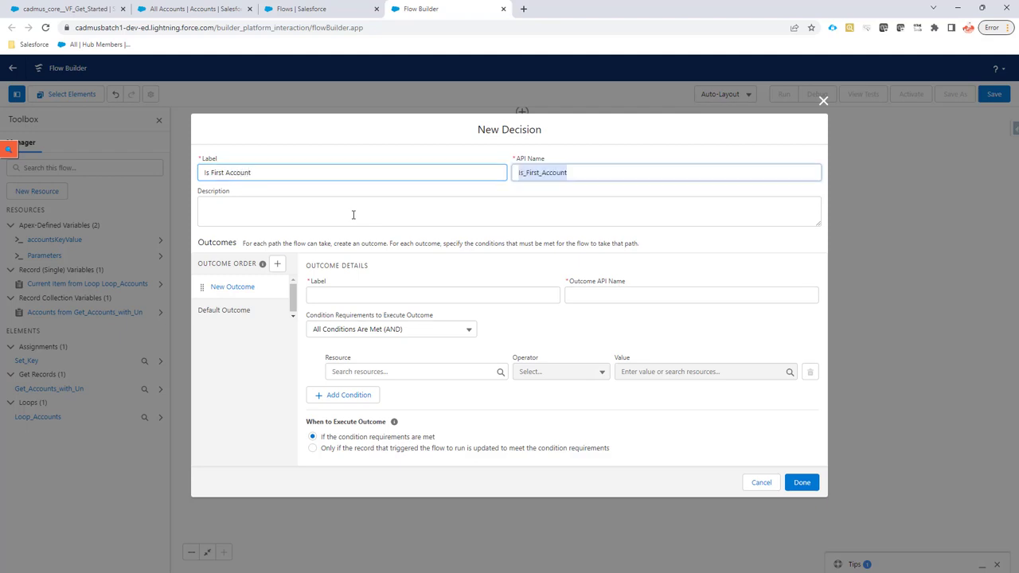
Label the decision's new outcome Accounts Empty with the API name Accounts_Empty
click(358, 291)
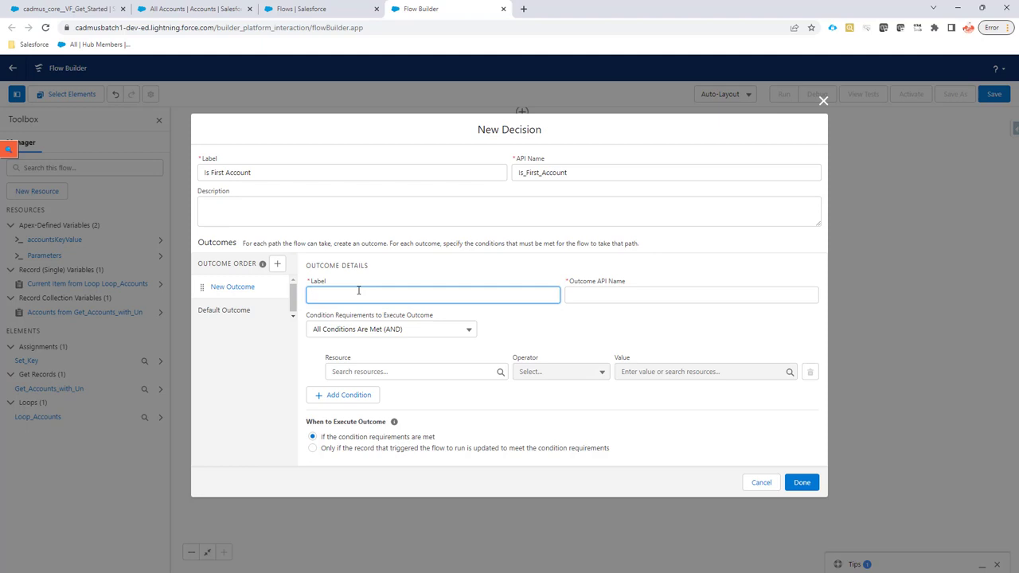
text(Accounts Empty)
key(Tab)
Choose valueMultiSelect of the accountsKeyValue variable as the resource for the Accounts Empty condition
click(406, 372)
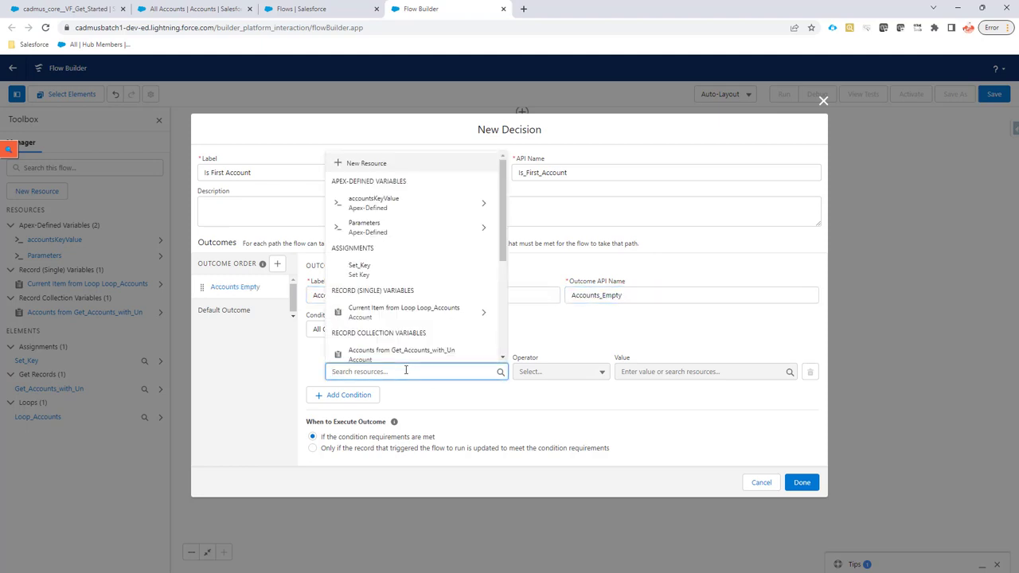
click(382, 203)
key(Escape)
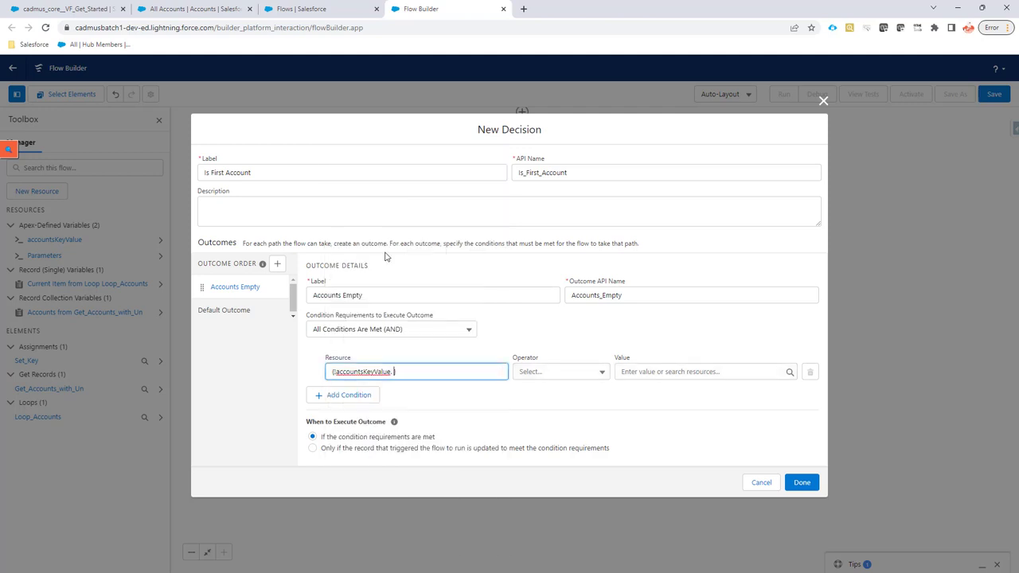
text(val)
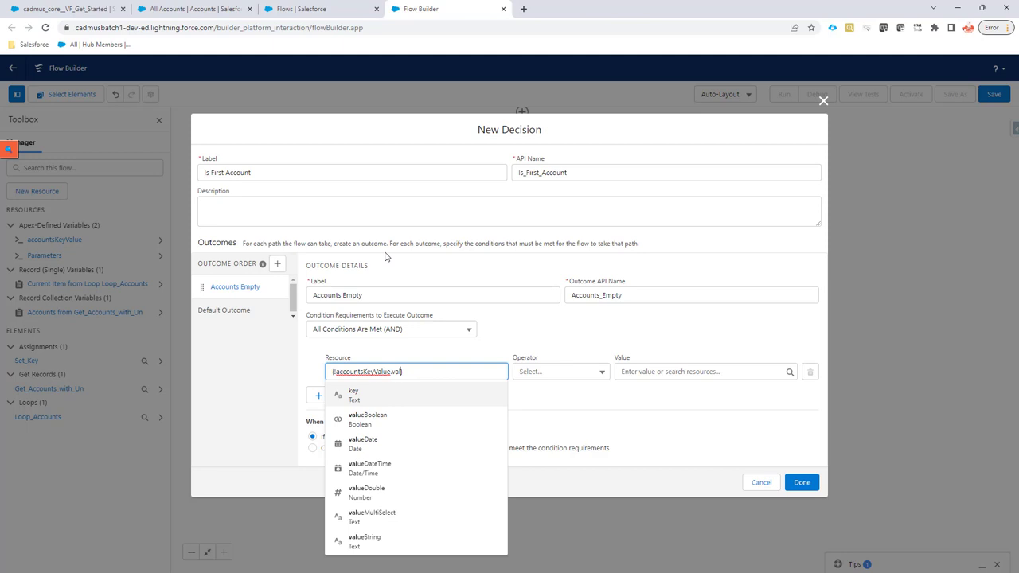
click(401, 515)
Set the condition to Is Null with the value $GlobalConstant.True and complete the Is First Account decision
click(556, 380)
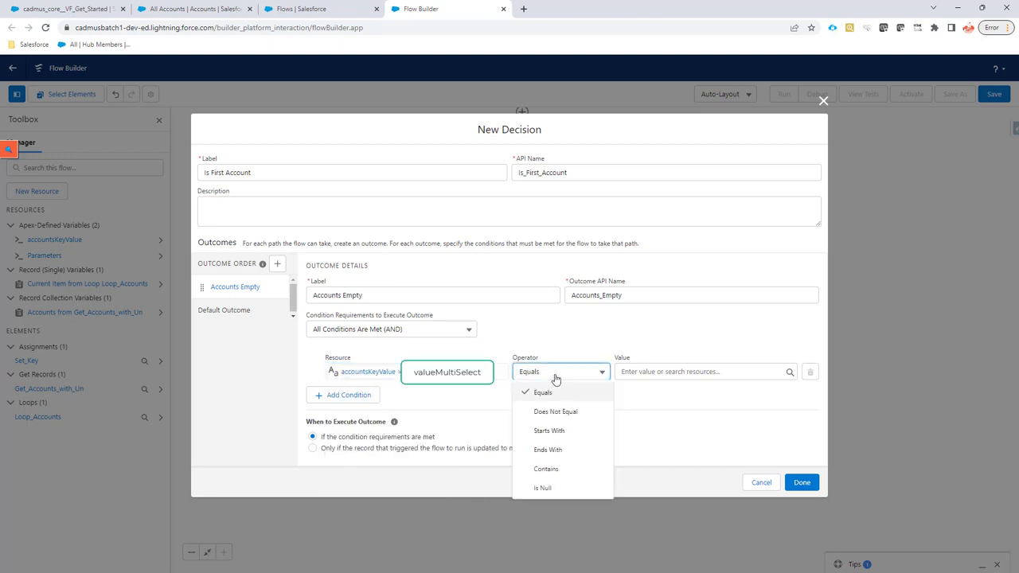
click(549, 487)
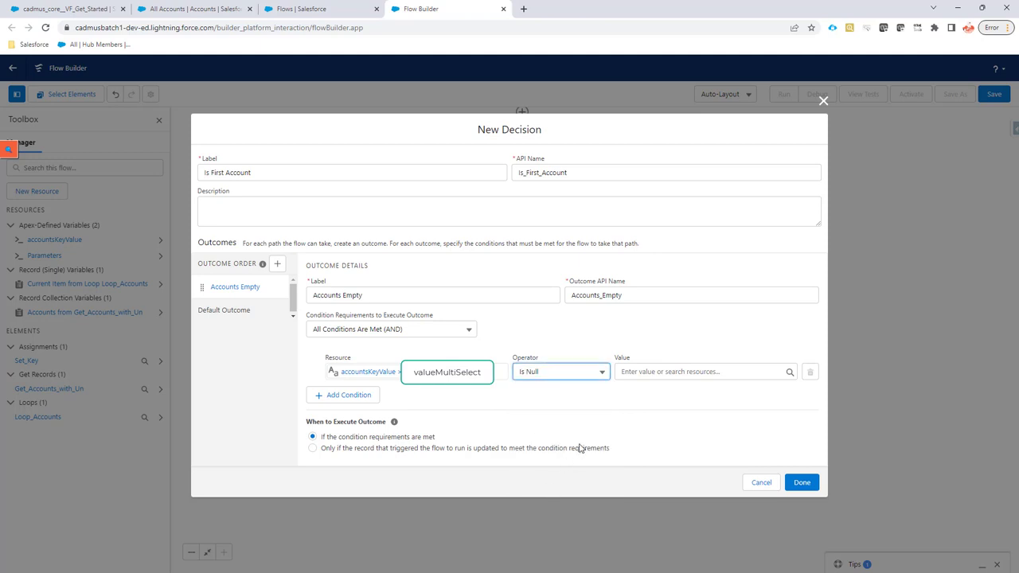
click(631, 371)
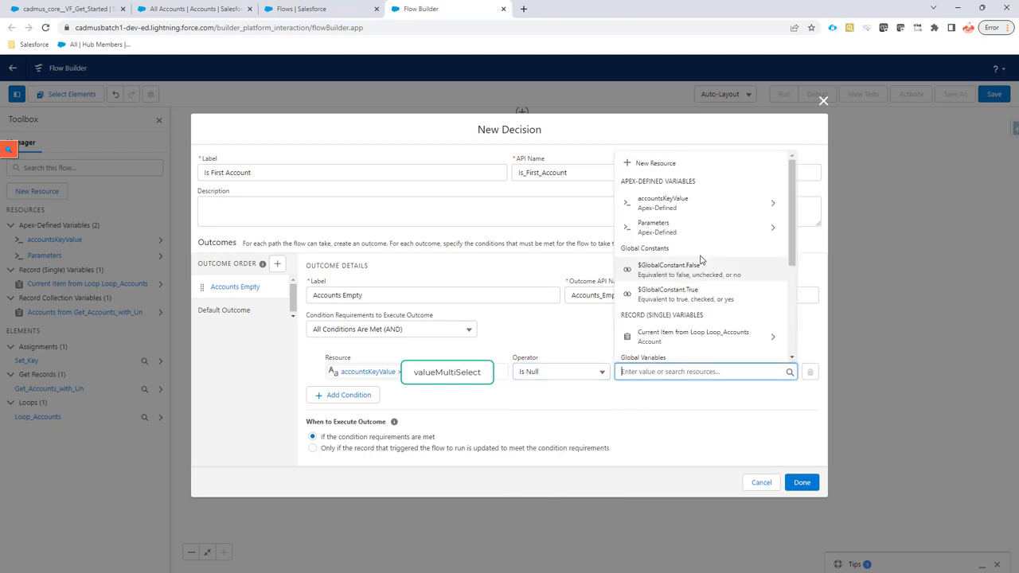
text(tru)
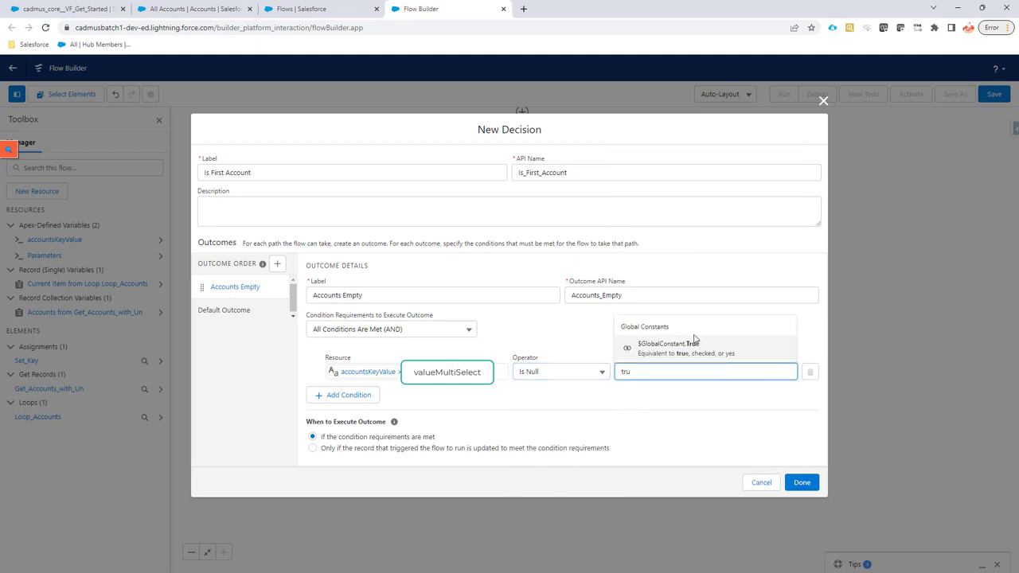
click(679, 351)
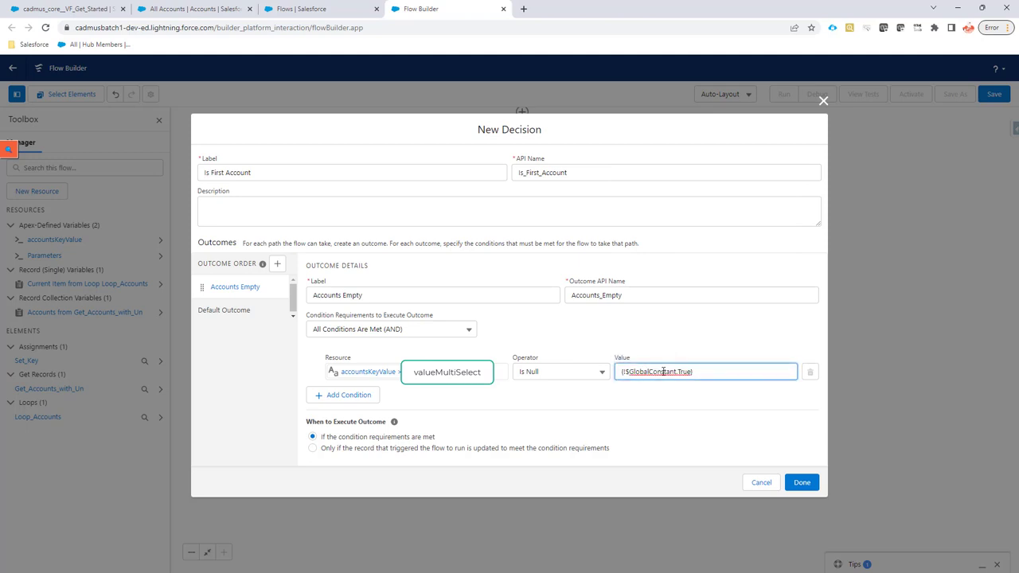
click(804, 483)
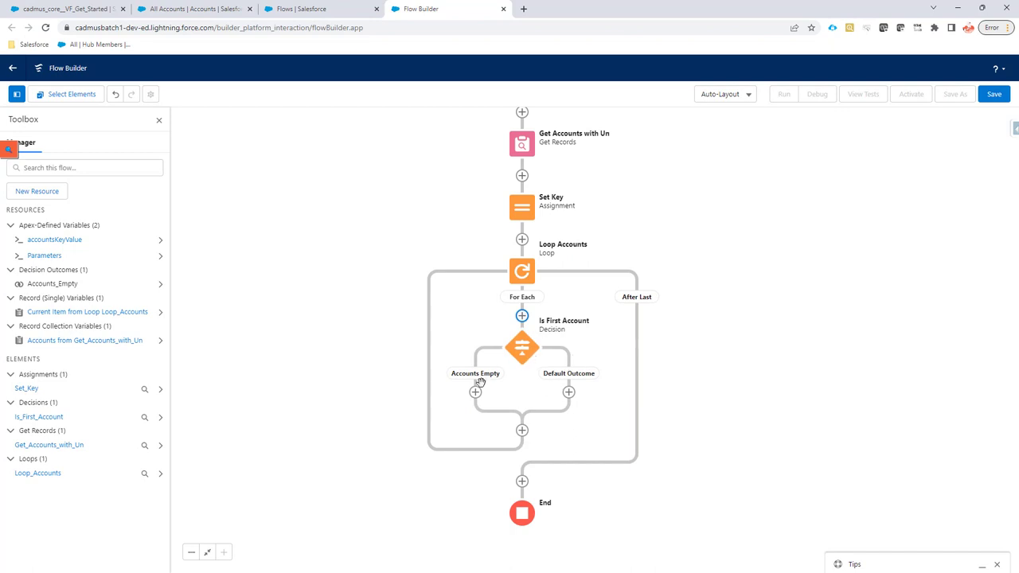
Add an Assignment element on the Default Outcome path of Is First Account, labelled Add Separator with the API name Add_Separator
click(569, 392)
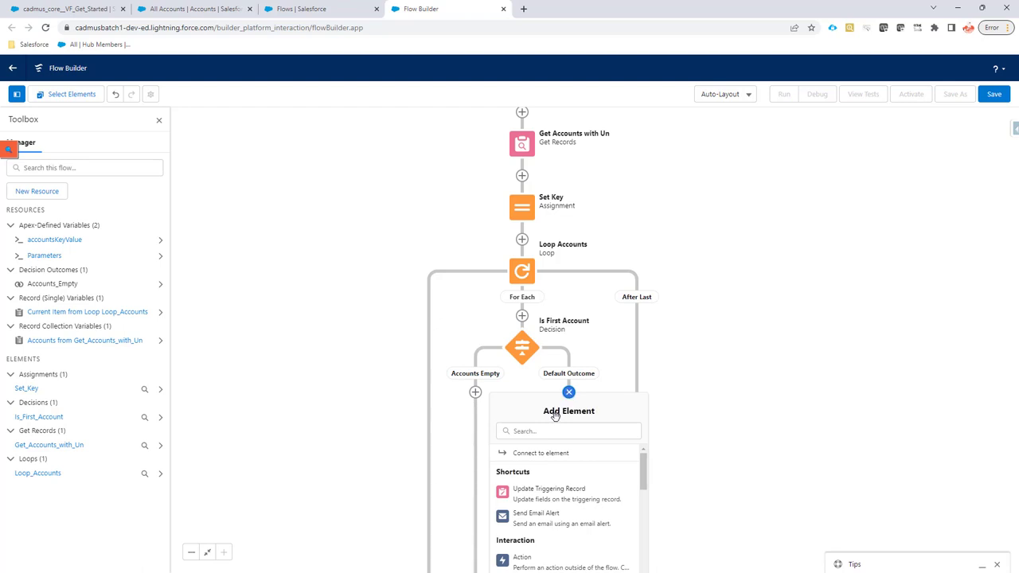
scroll(708, 327, down, 3)
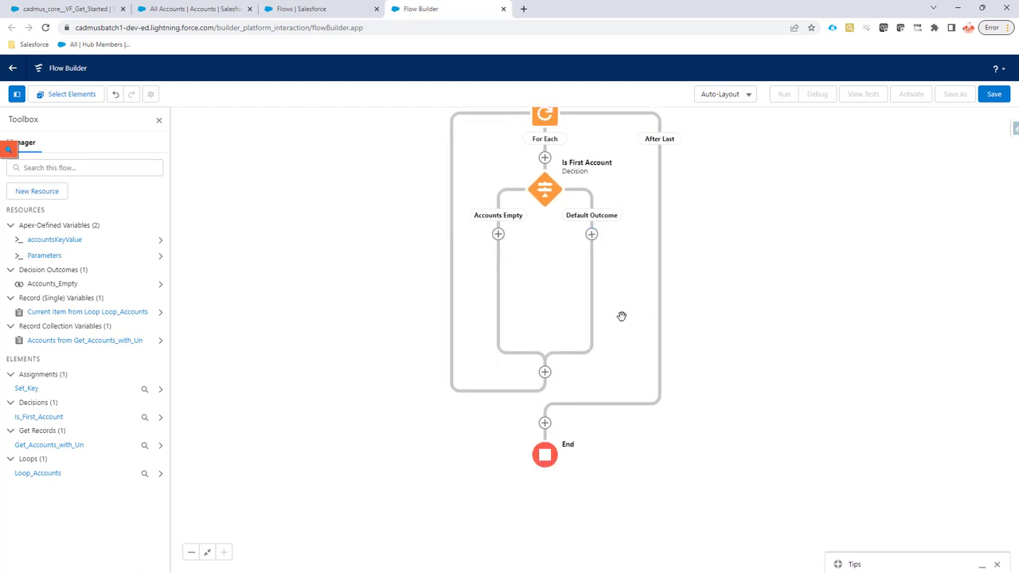
click(594, 236)
scroll(576, 358, down, 5)
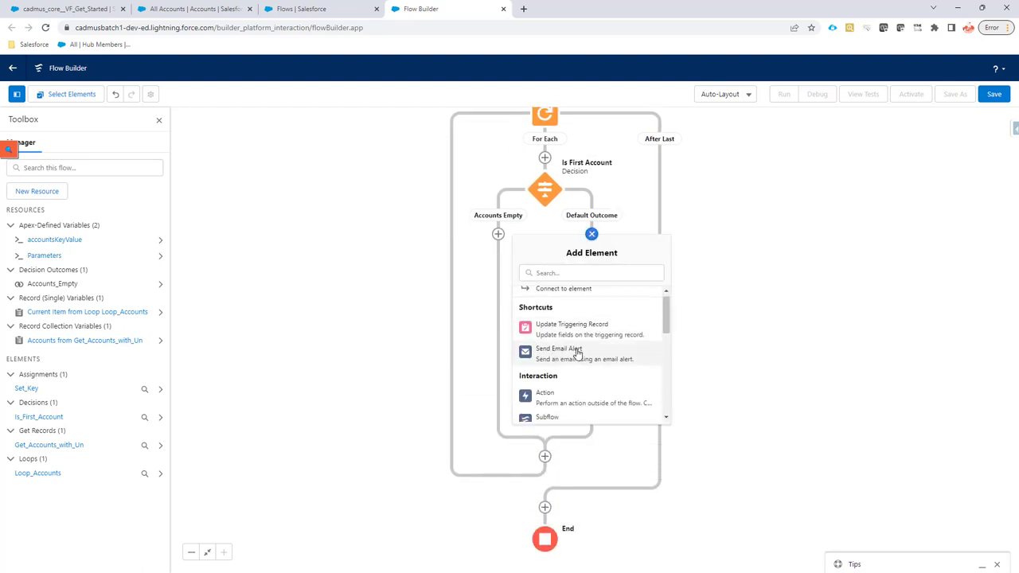
scroll(576, 357, up, 3)
click(562, 313)
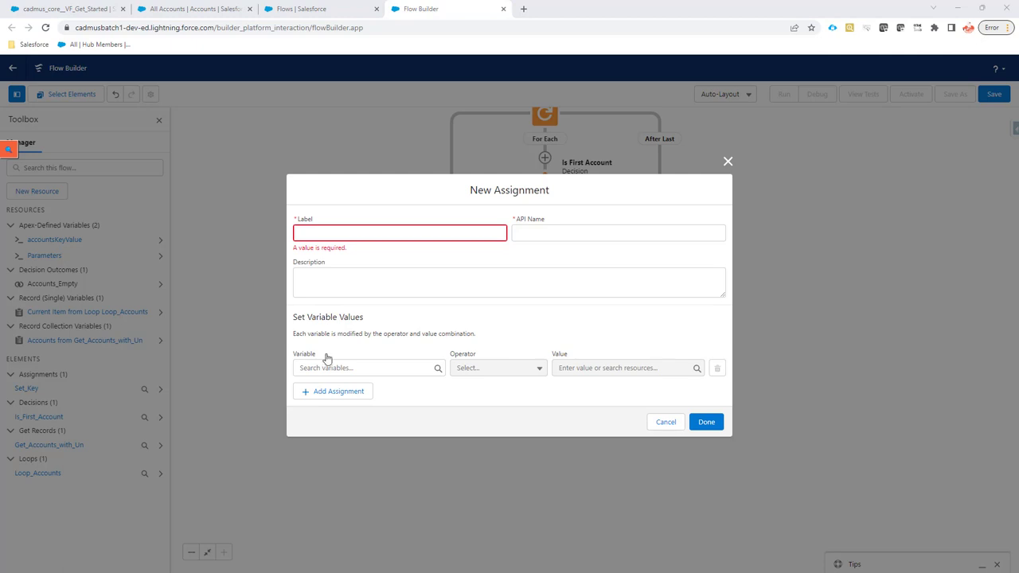
click(328, 236)
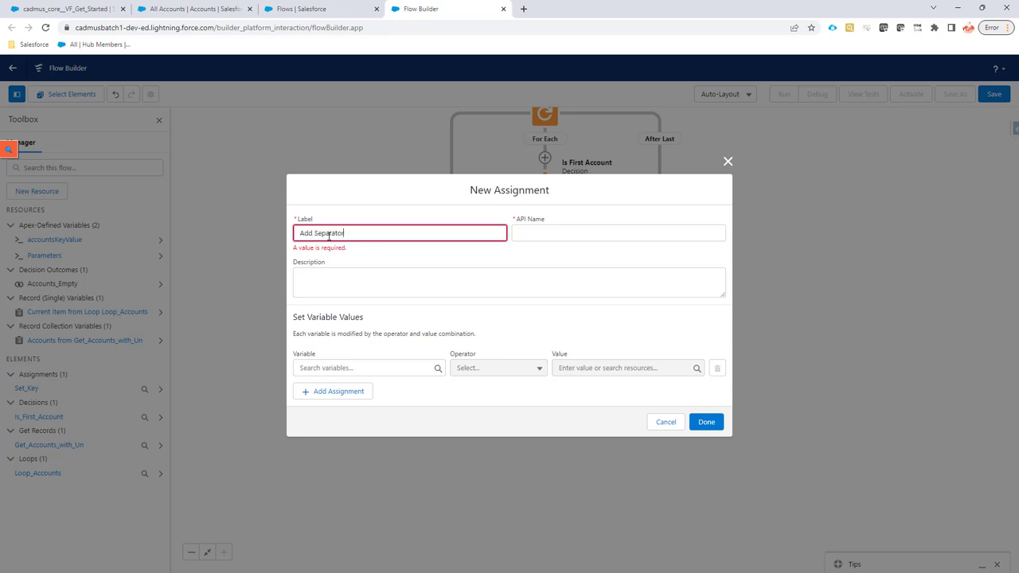
key(Tab)
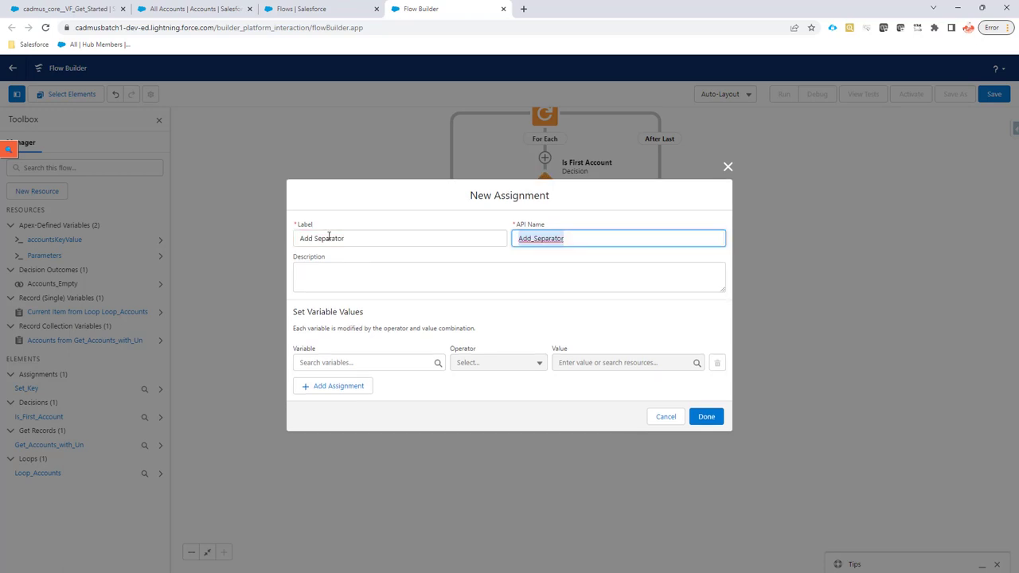
Choose valueMultiSelect of the accountsKeyValue variable as the variable for the Add Separator assignment
click(334, 362)
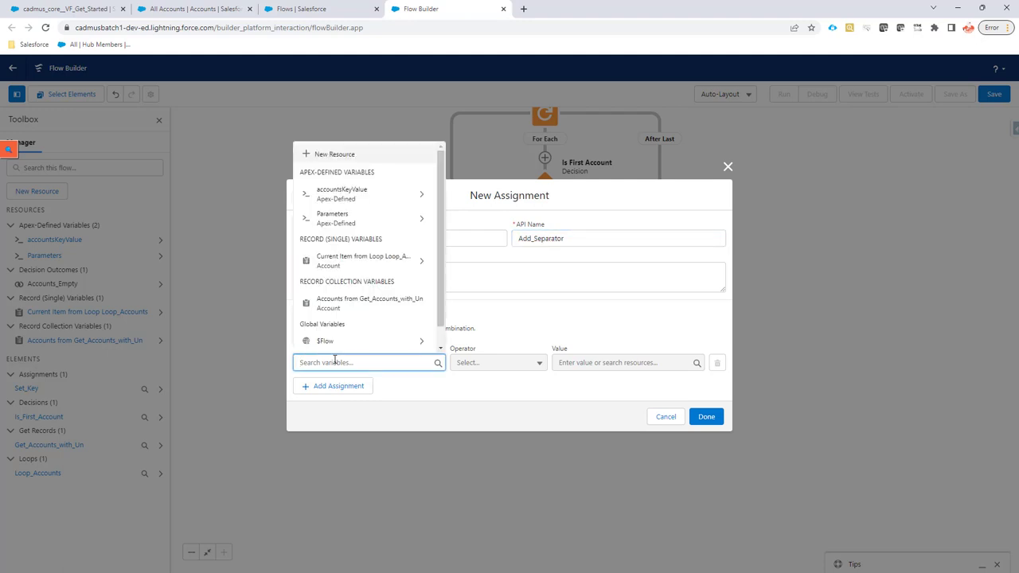
text(a)
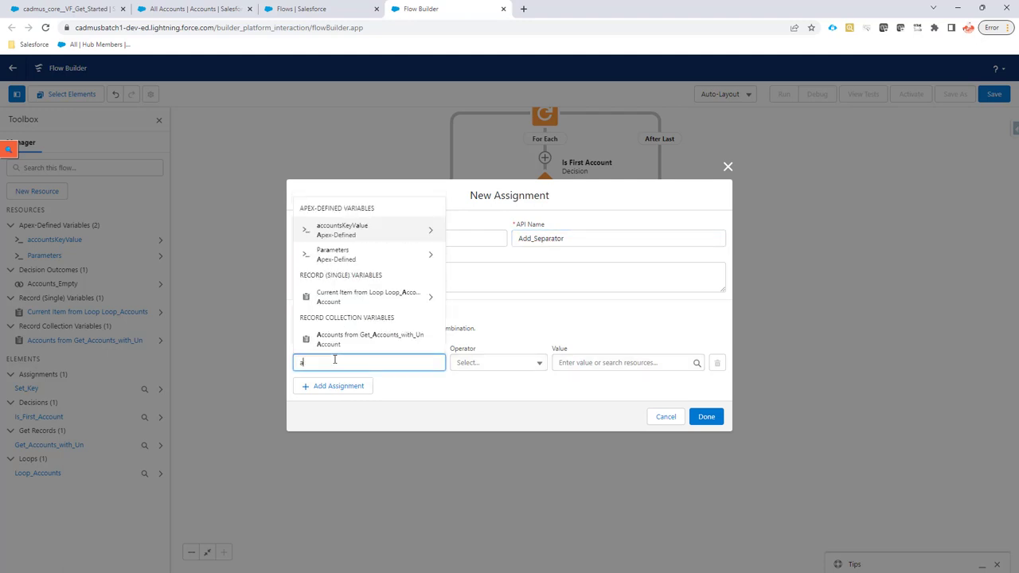
click(356, 234)
text(.valu)
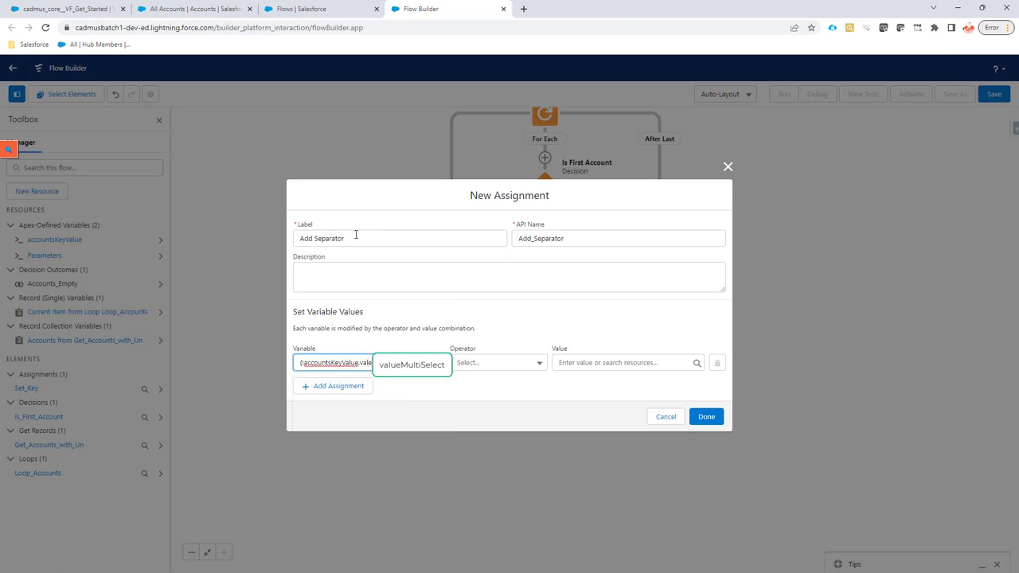
text(e)
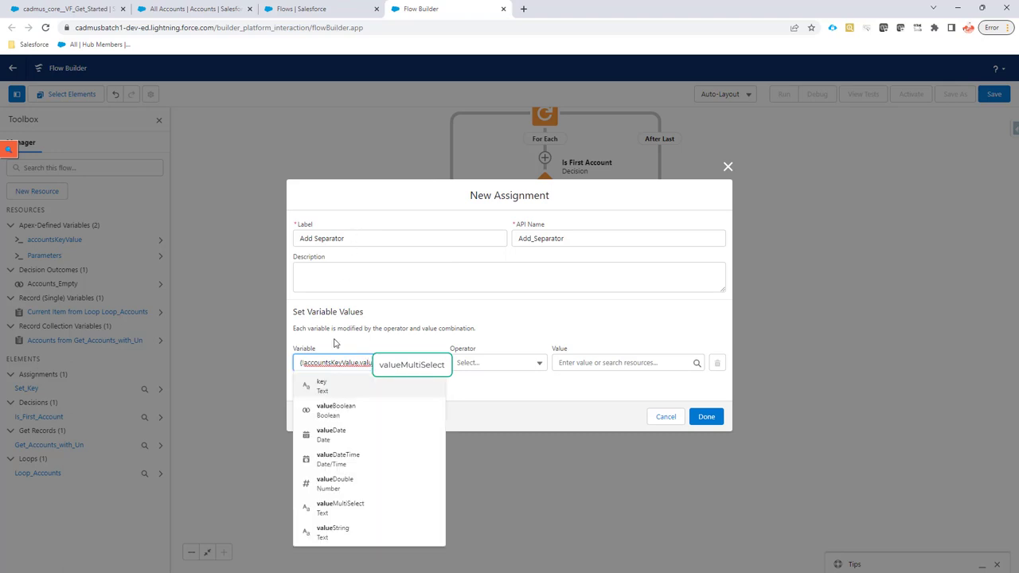
click(346, 538)
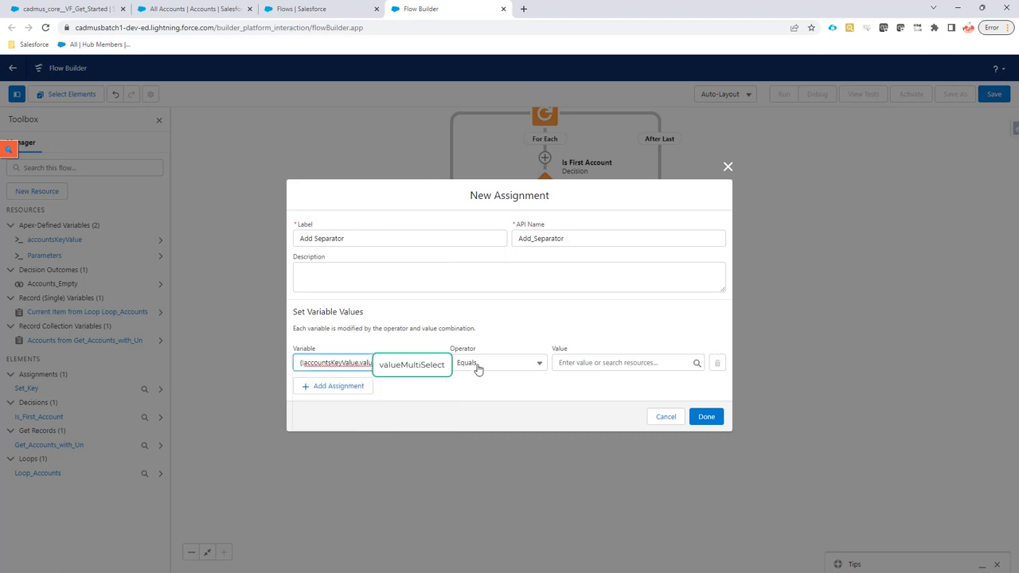
Set the operator to Add with the value ";" and complete the Add Separator assignment
click(476, 368)
click(475, 403)
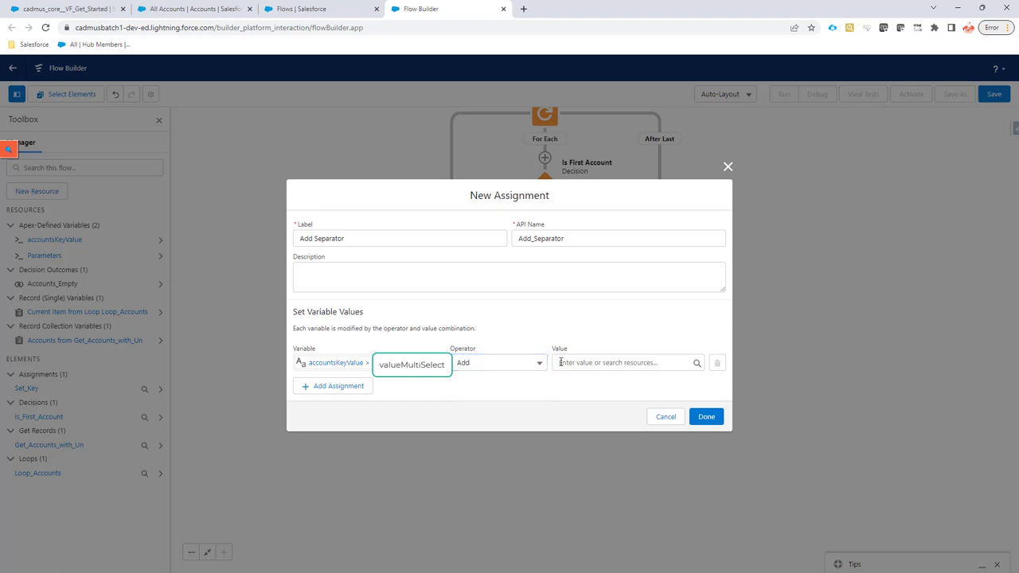
click(570, 364)
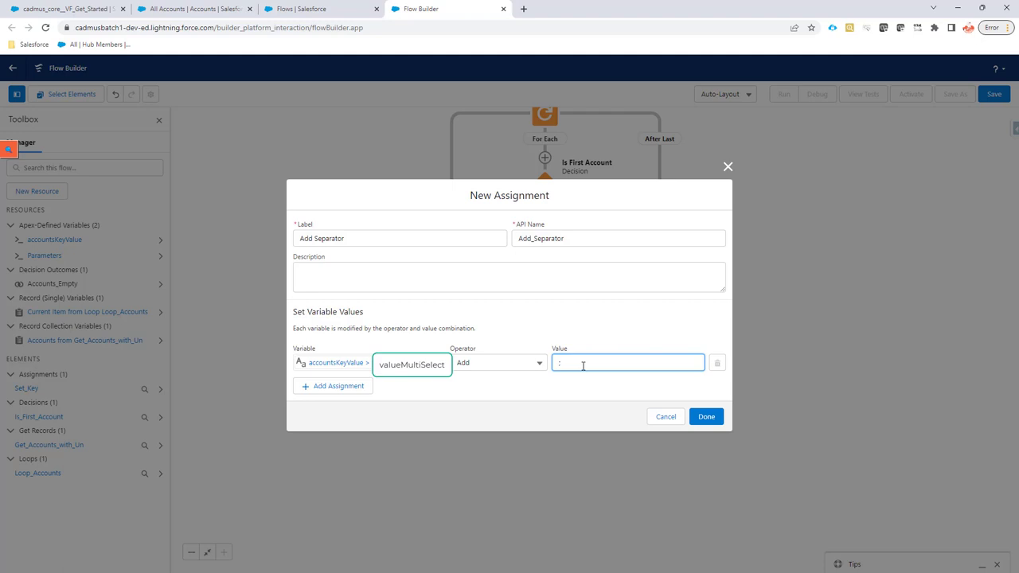
click(705, 416)
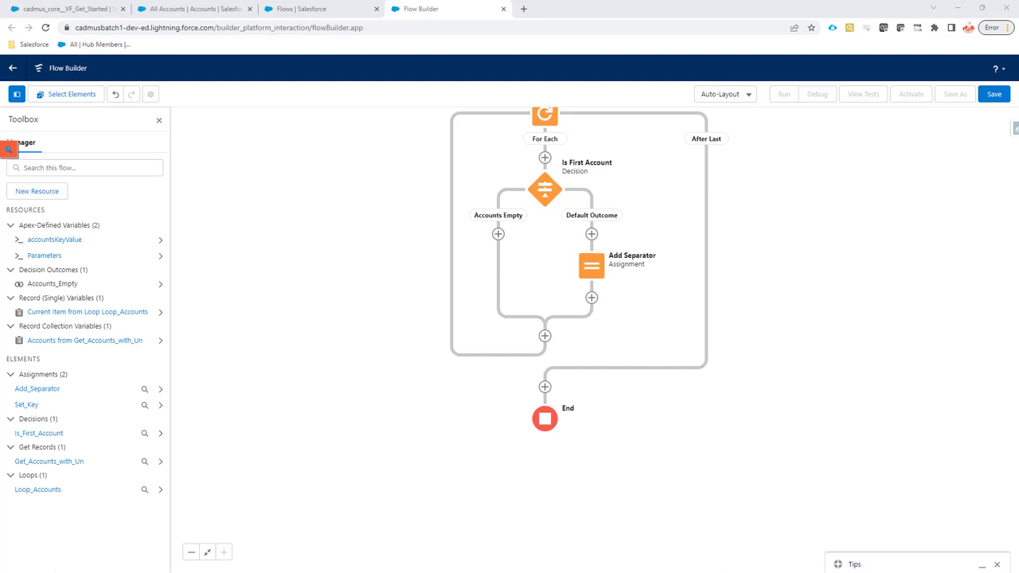
Add an Assignment element where the decision paths merge inside the loop, labelled Add Acc Id with the API name Add_Acc_Id
click(544, 336)
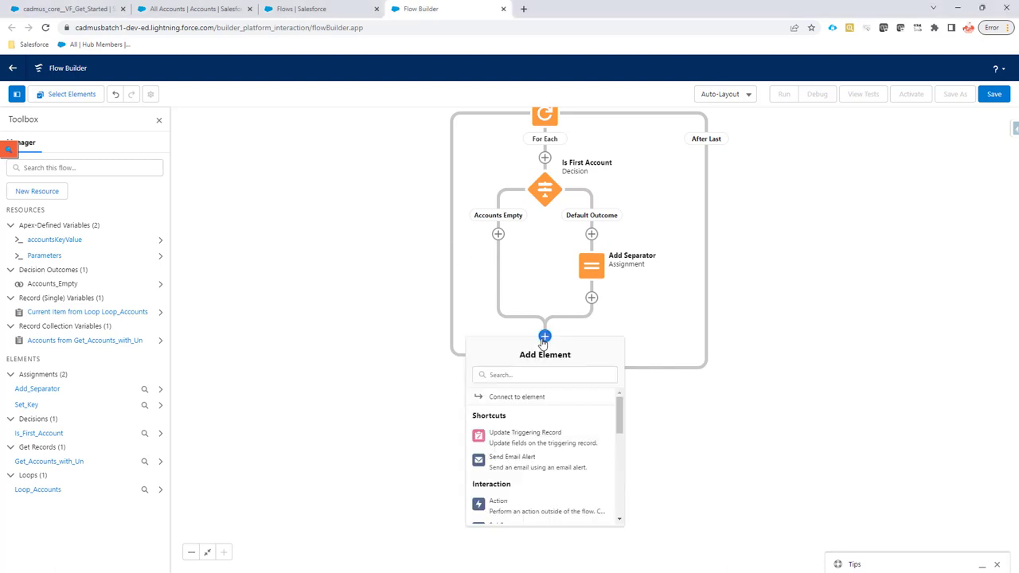
scroll(516, 445, down, 2)
click(512, 470)
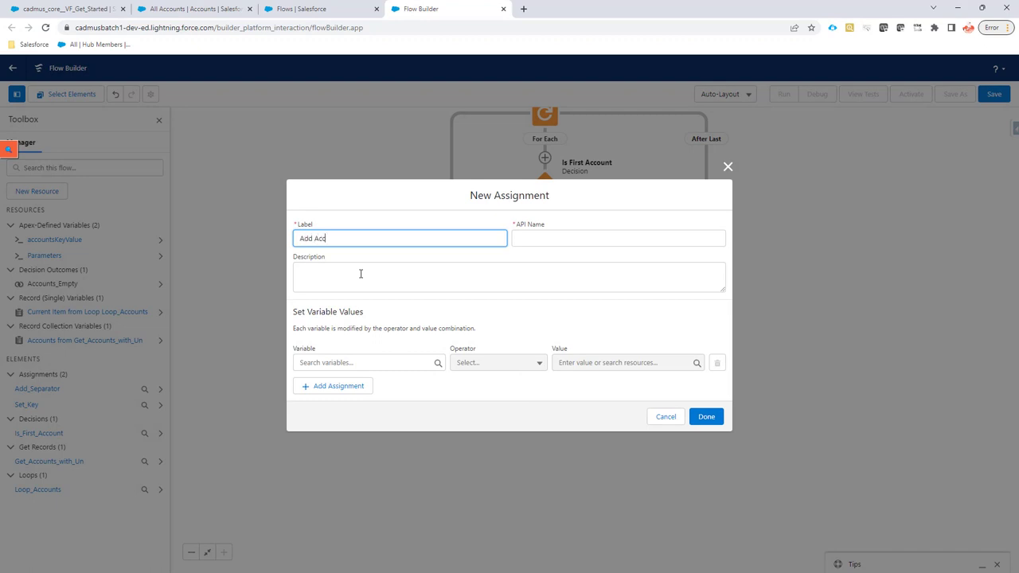
text(Add Acc Id)
key(Tab)
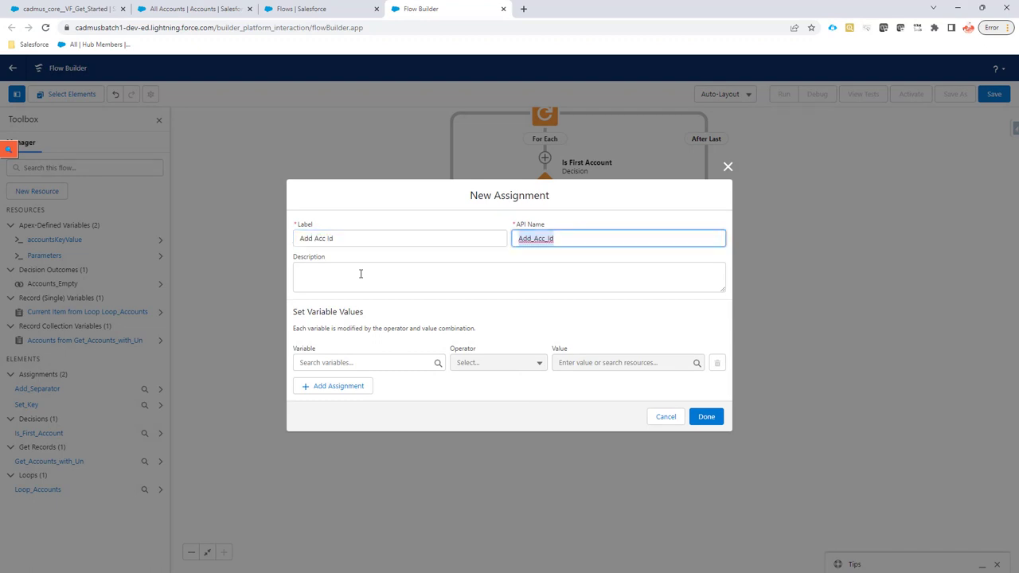
Choose valueMultiSelect of the accountsKeyValue variable for the Add Acc Id assignment and set the operator to Add
click(360, 360)
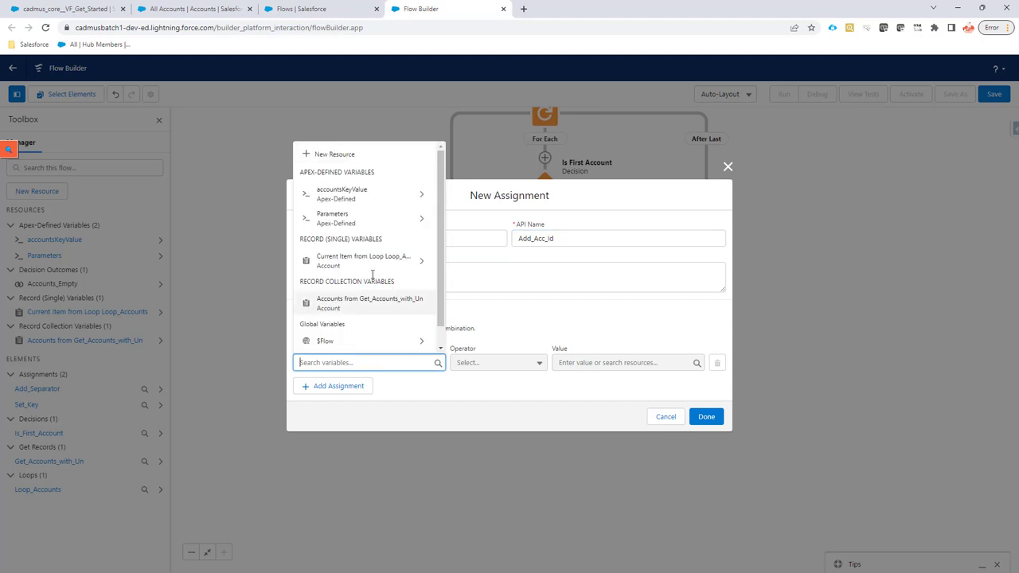
click(374, 197)
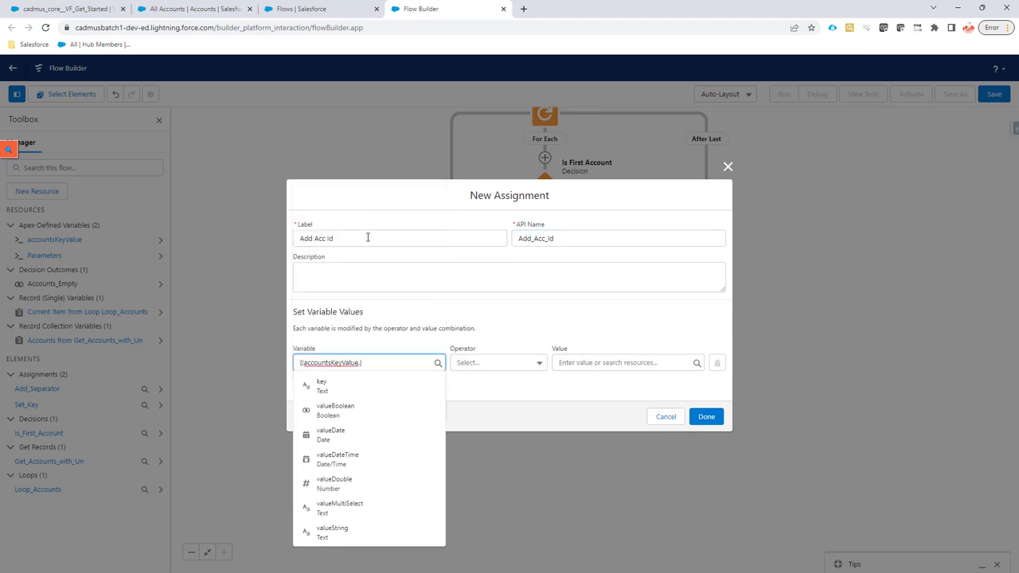
key(Escape)
text(val)
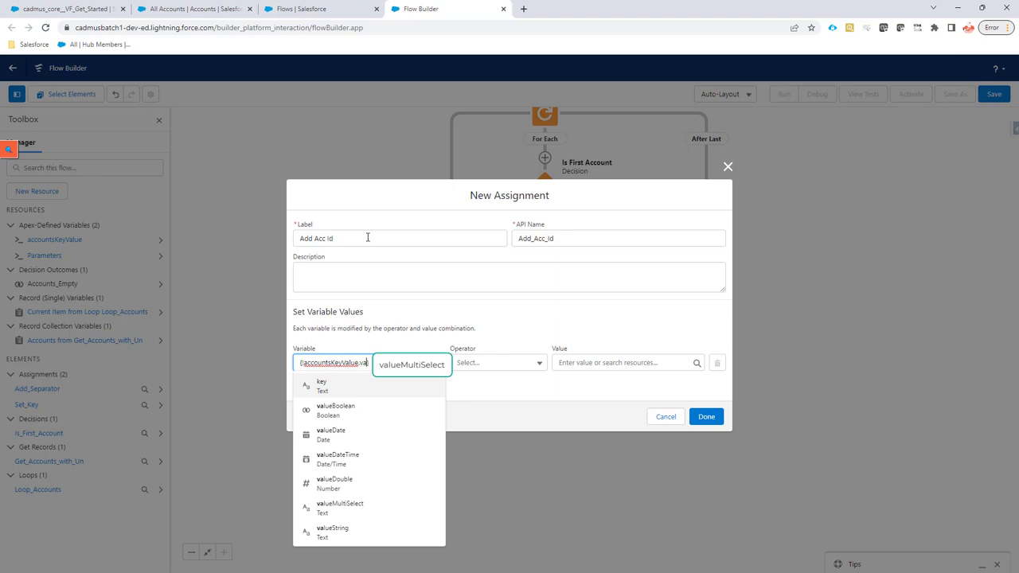
click(382, 521)
click(498, 365)
click(477, 403)
Use the Id field of the current Loop_Accounts item as the value and complete the Add Acc Id assignment
click(578, 363)
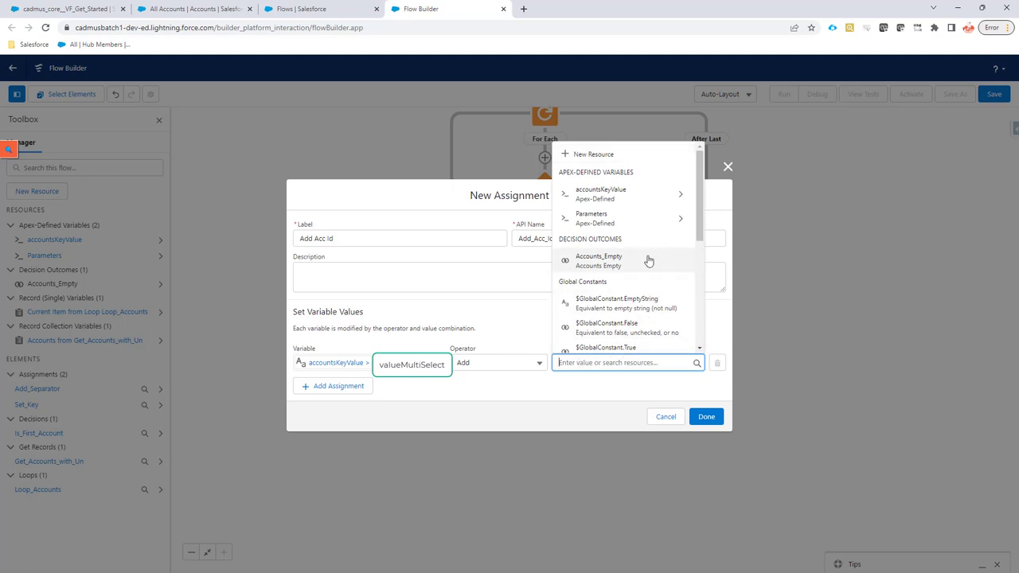
scroll(646, 263, down, 5)
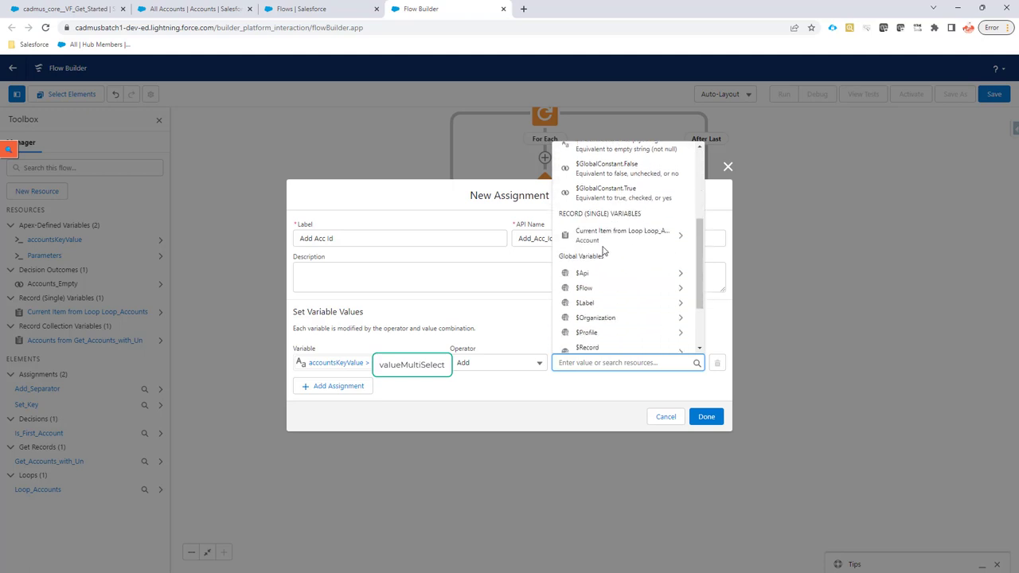
click(605, 236)
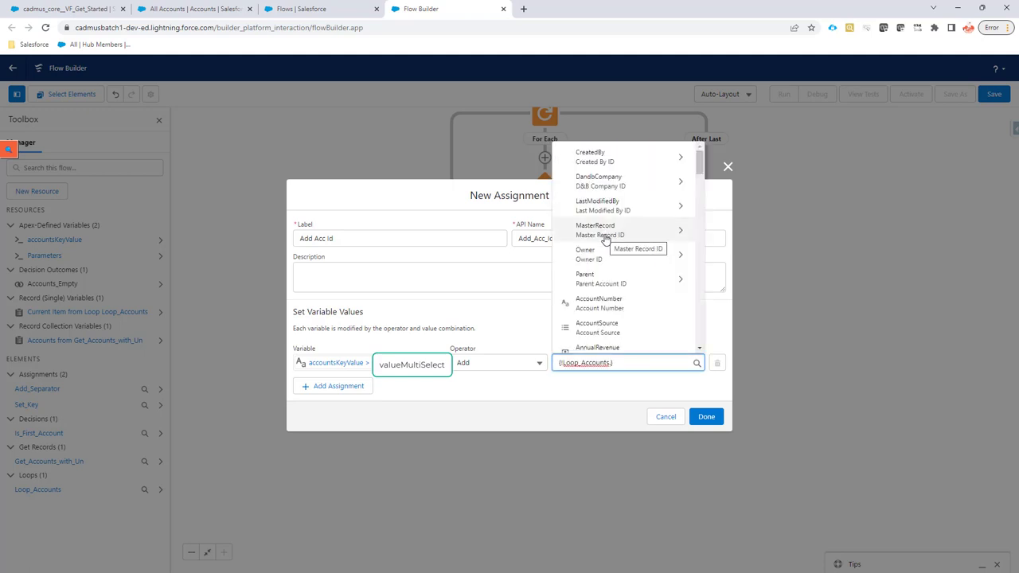
text(Id)
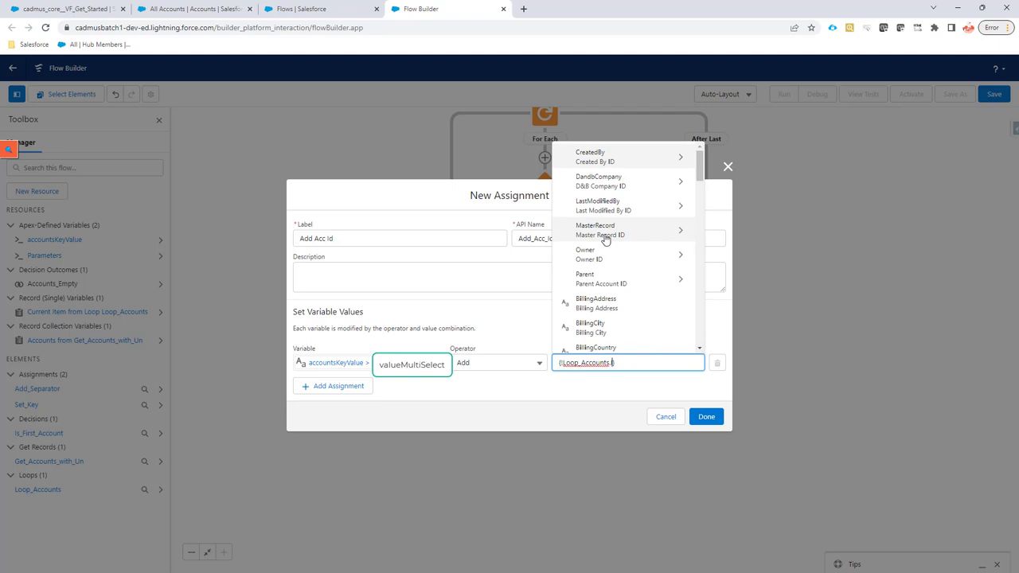
scroll(643, 282, down, 3)
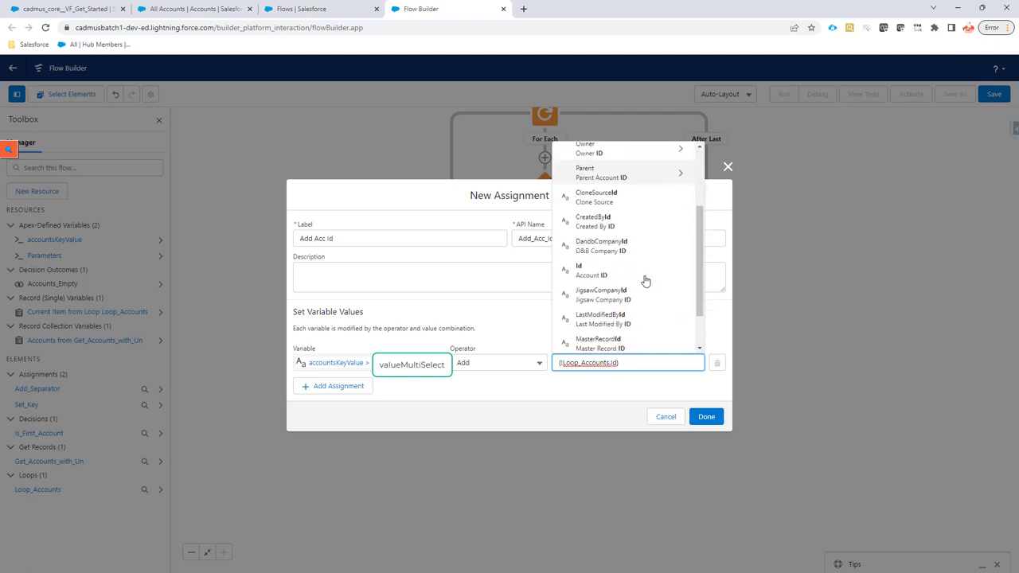
click(589, 270)
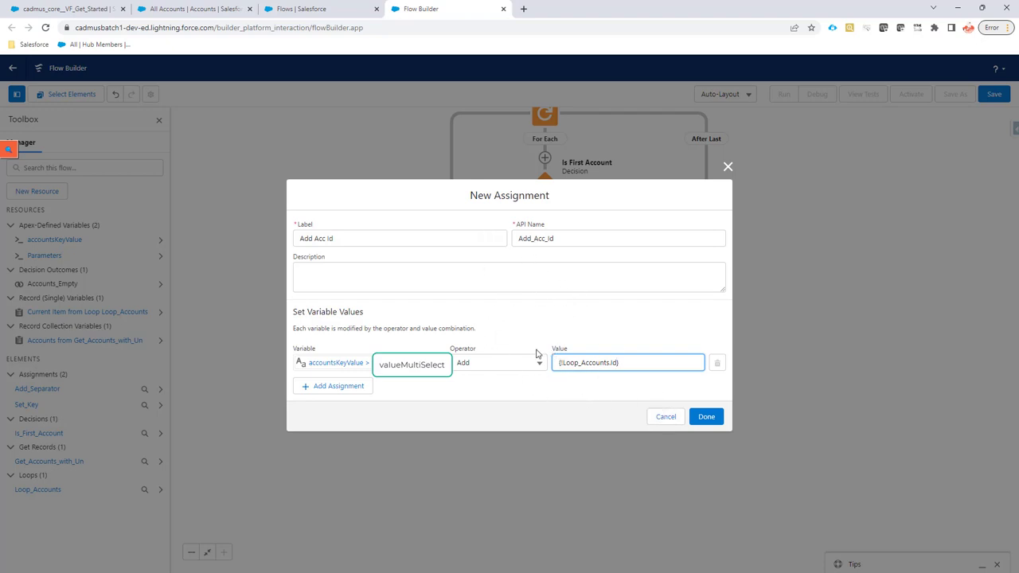
click(707, 418)
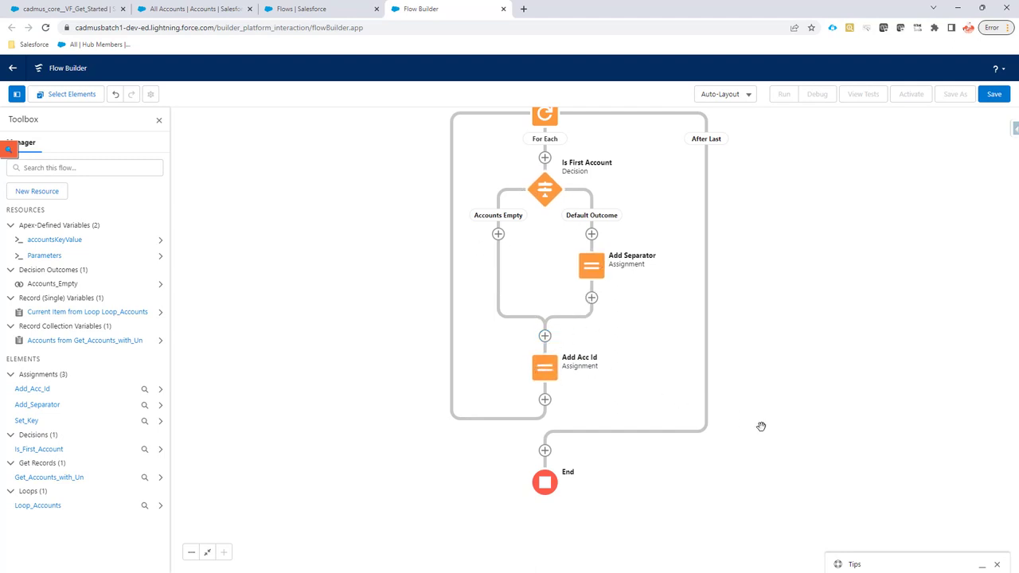
Add an Assignment element on the After Last path before End, labelled Set Parameters with the API name Set_Parameters
scroll(761, 427, down, 3)
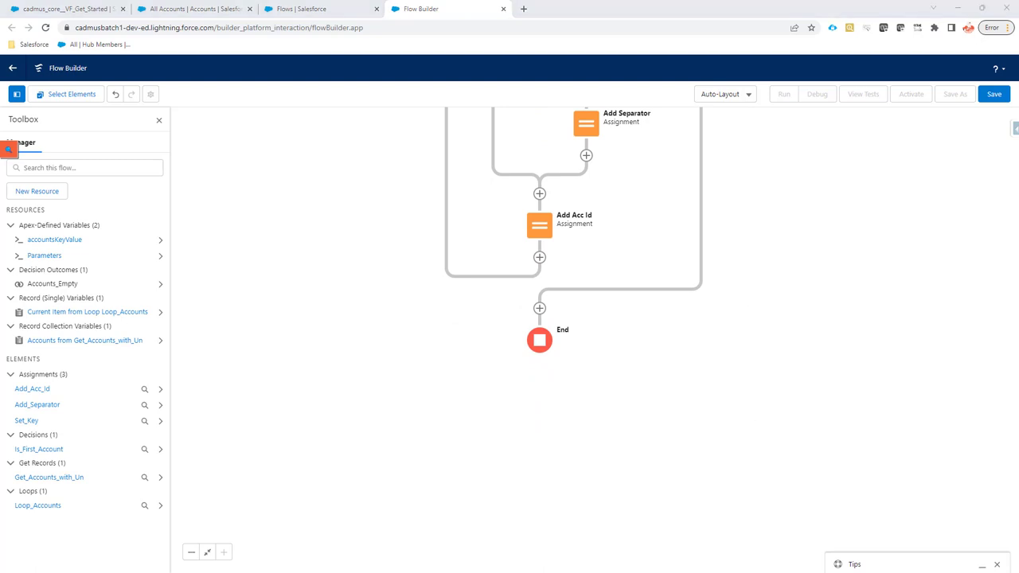
click(539, 308)
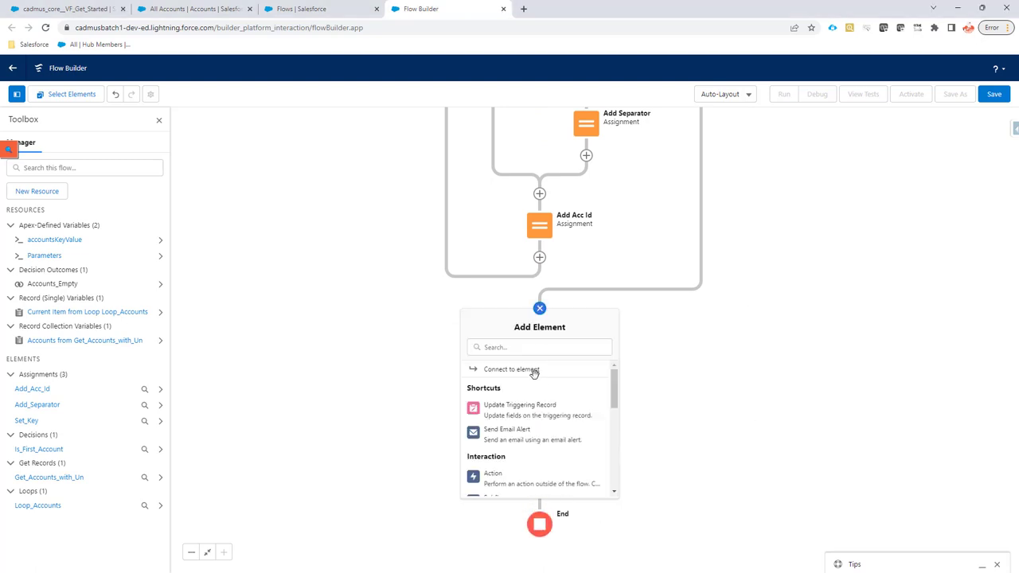
scroll(531, 415, down, 2)
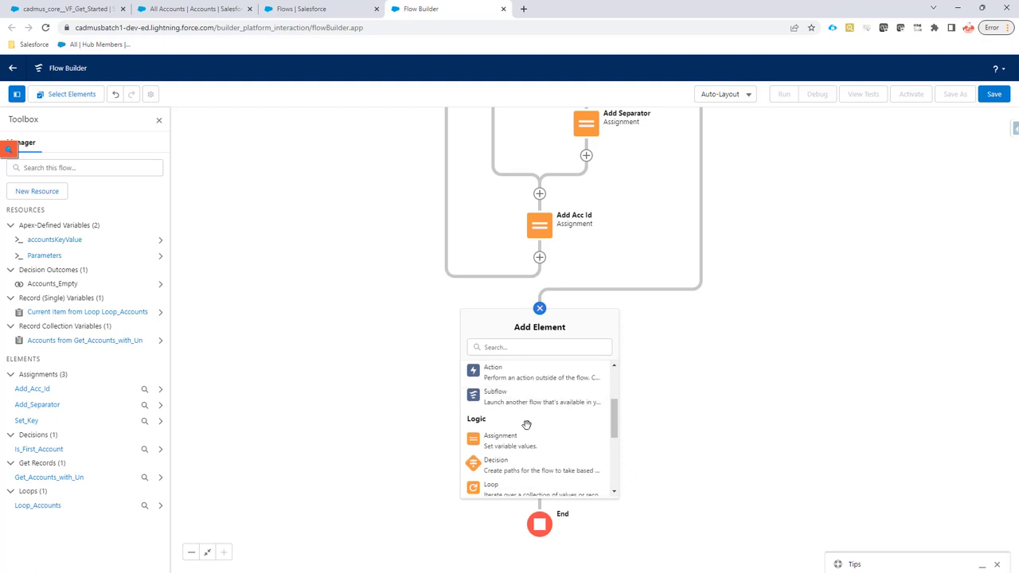
click(524, 443)
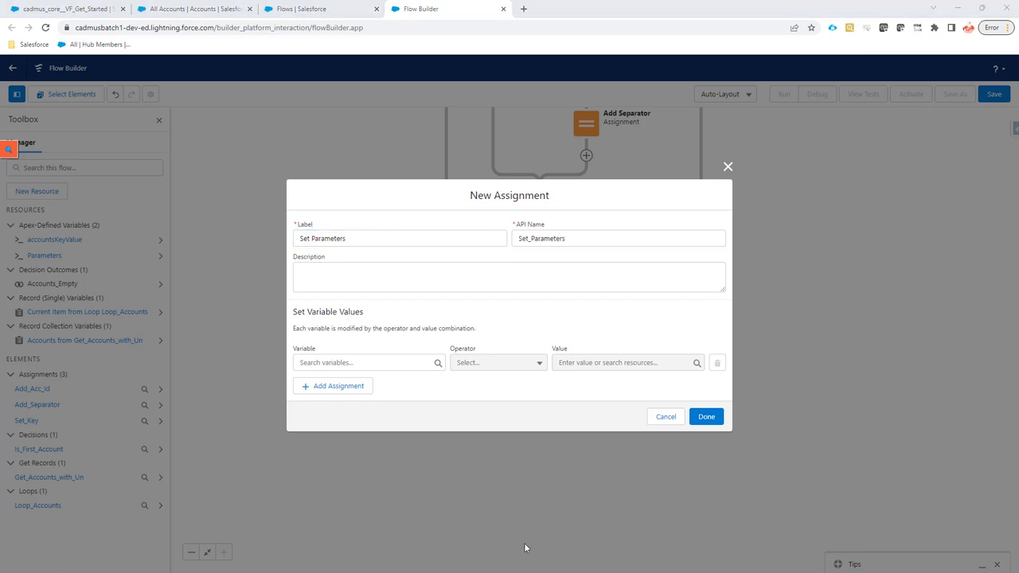
In the Set Parameters assignment, add accountsKeyValue to the values collection of the Parameters variable and complete the element
click(422, 359)
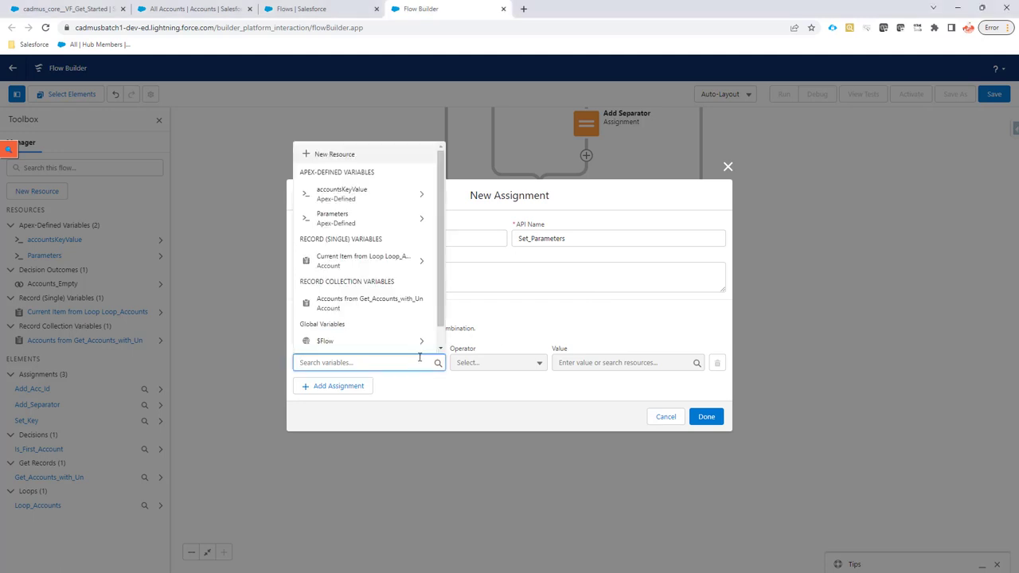
click(405, 217)
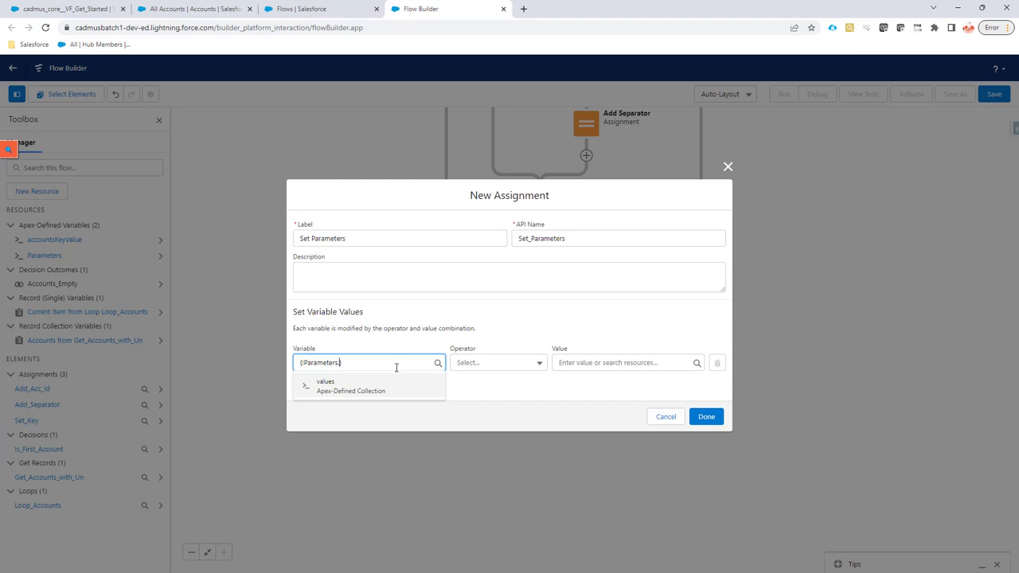
click(355, 389)
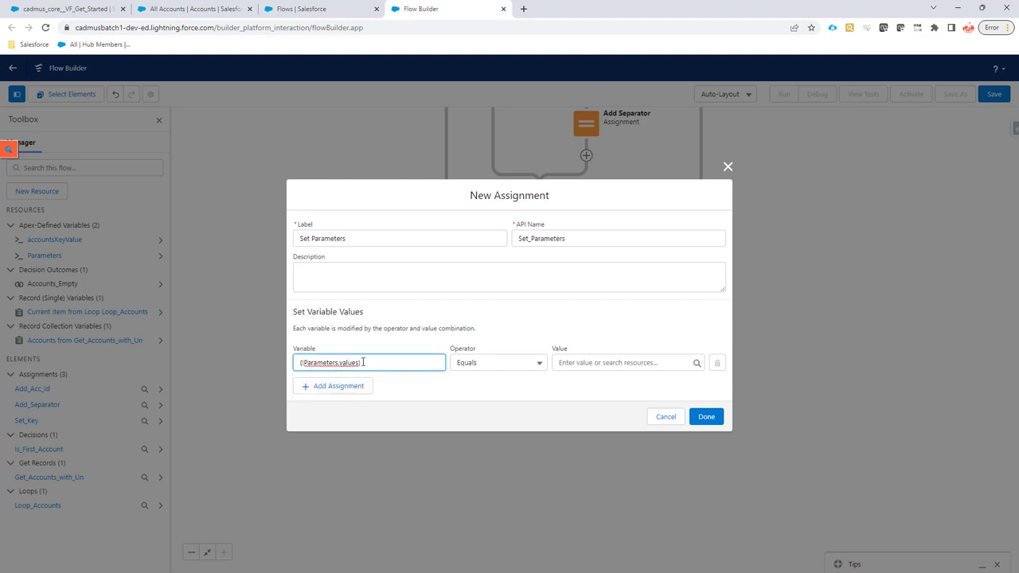
click(505, 366)
click(505, 402)
click(595, 364)
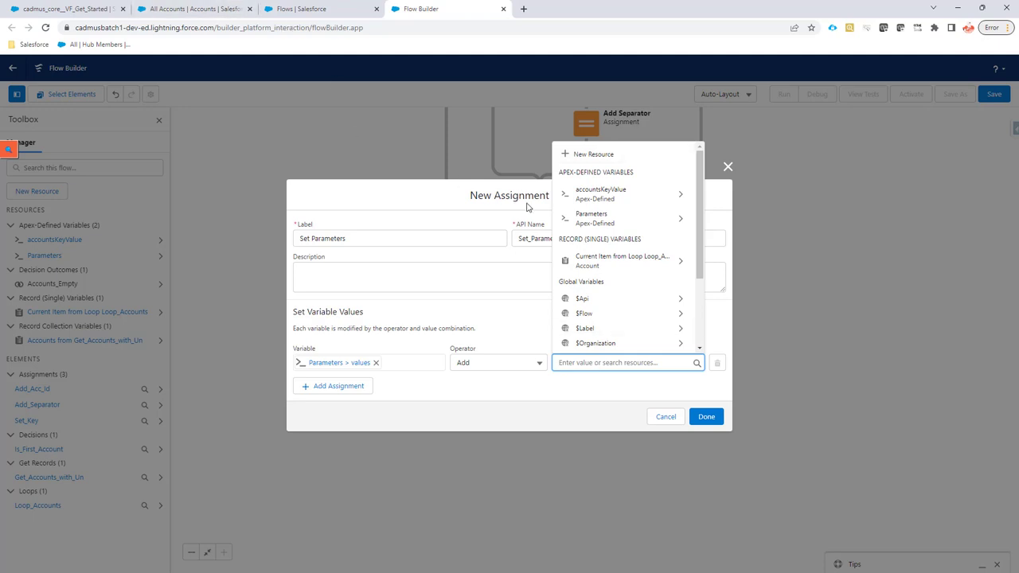
click(590, 193)
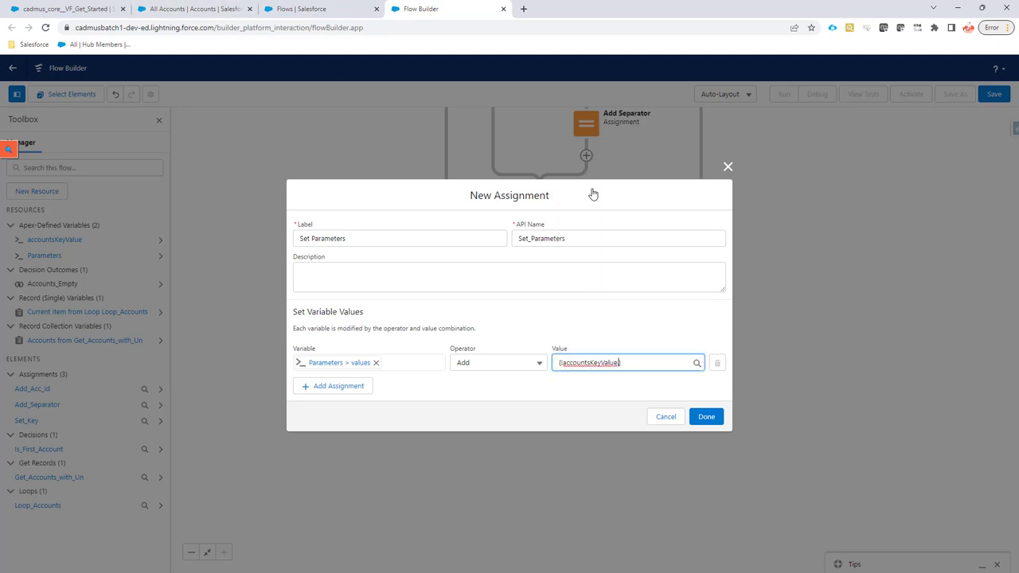
click(650, 364)
click(624, 389)
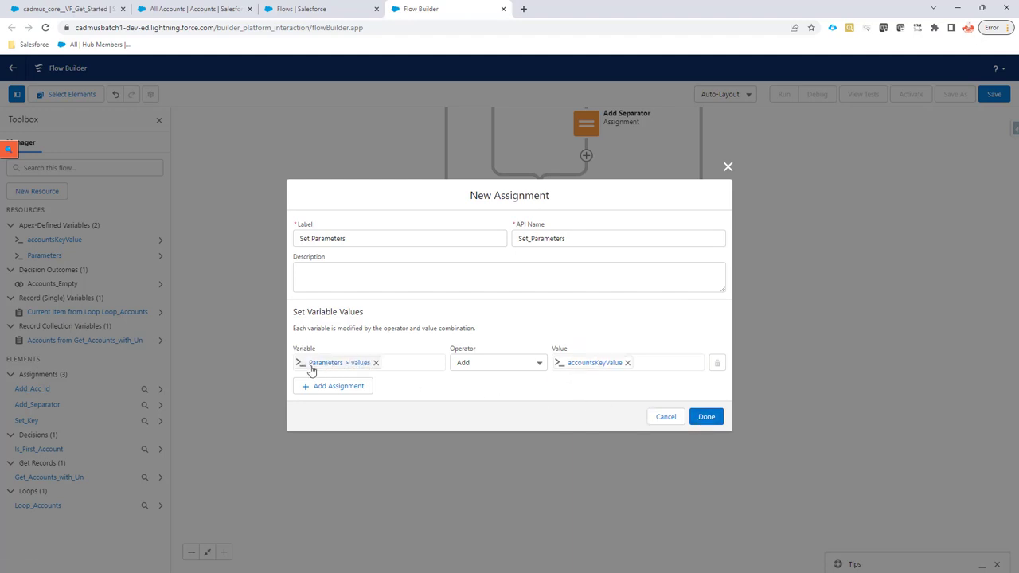
click(705, 418)
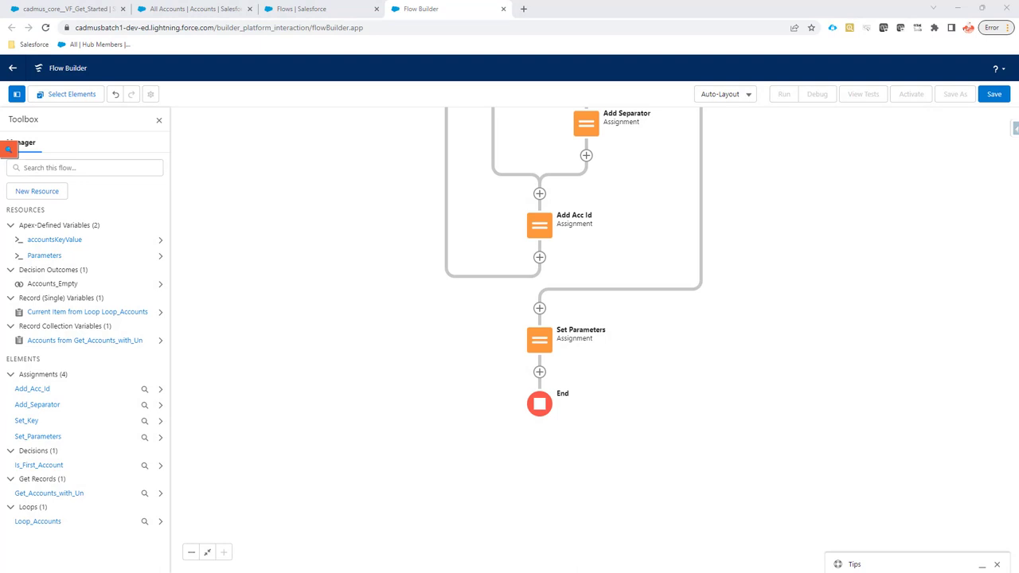
Add the action Start BULK Butler batch from Flow With Params after Set Parameters, labelled Start Batch with the API name Start_Batch
click(539, 371)
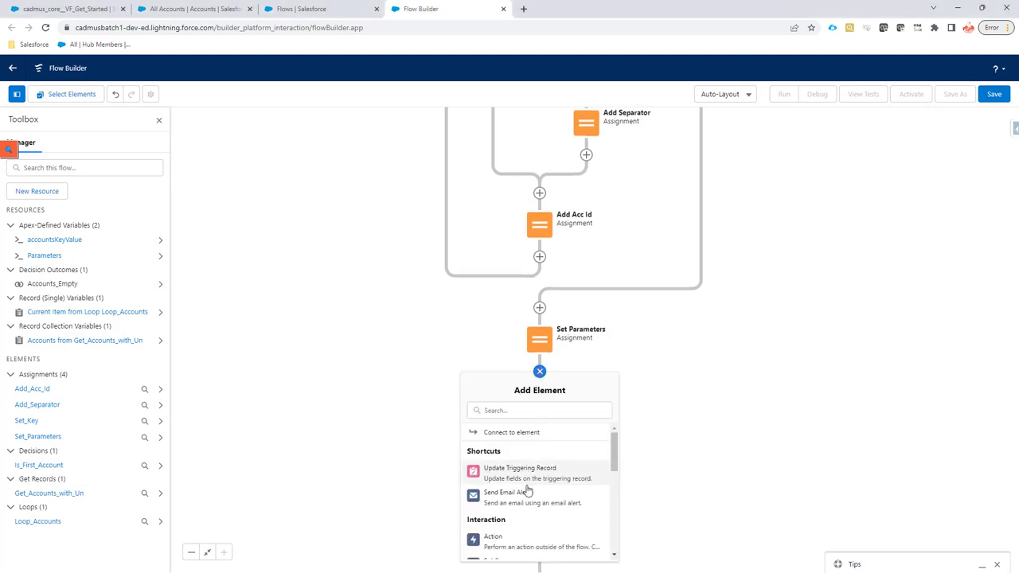
click(523, 544)
click(502, 200)
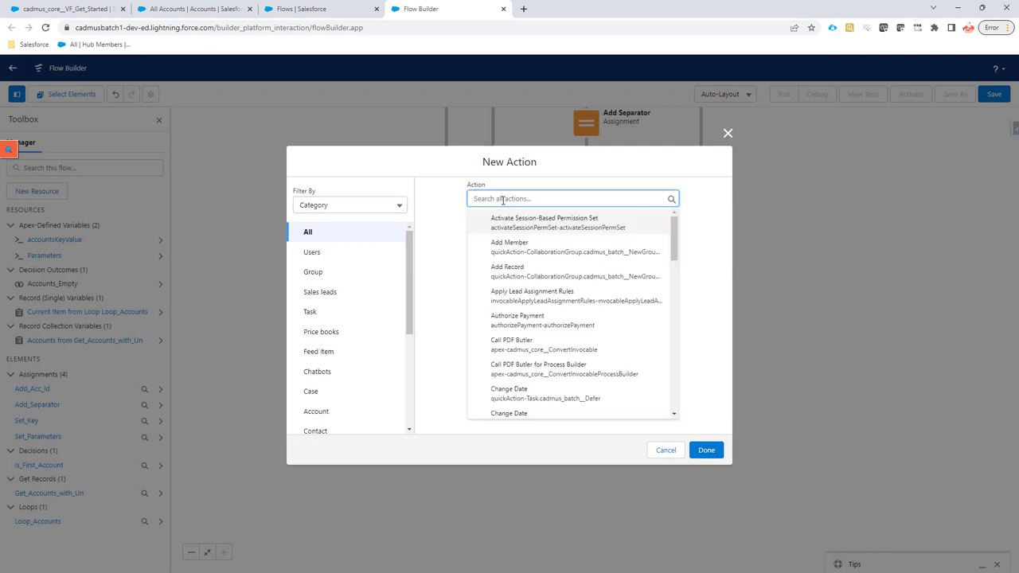
text(bulk)
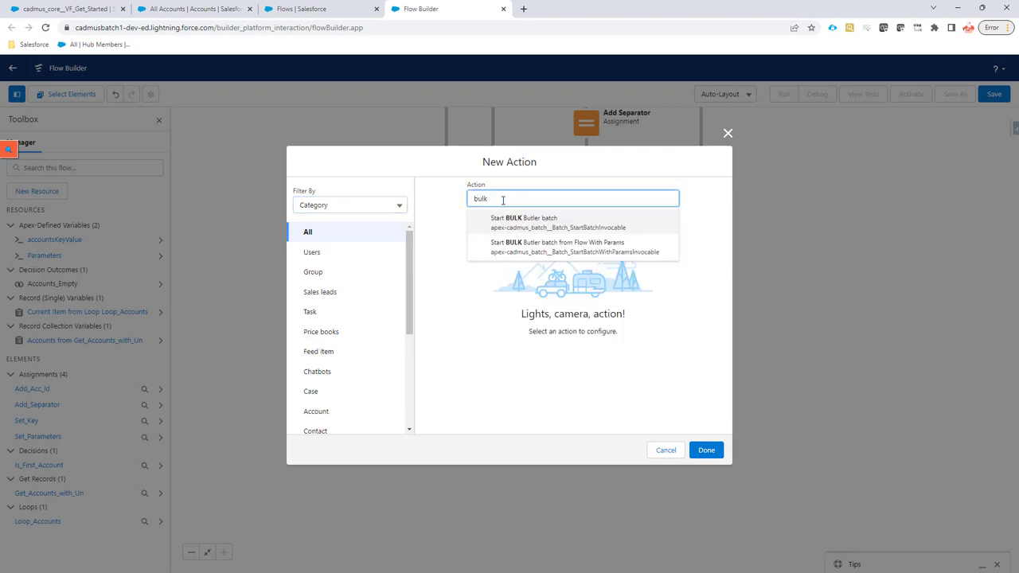
click(631, 253)
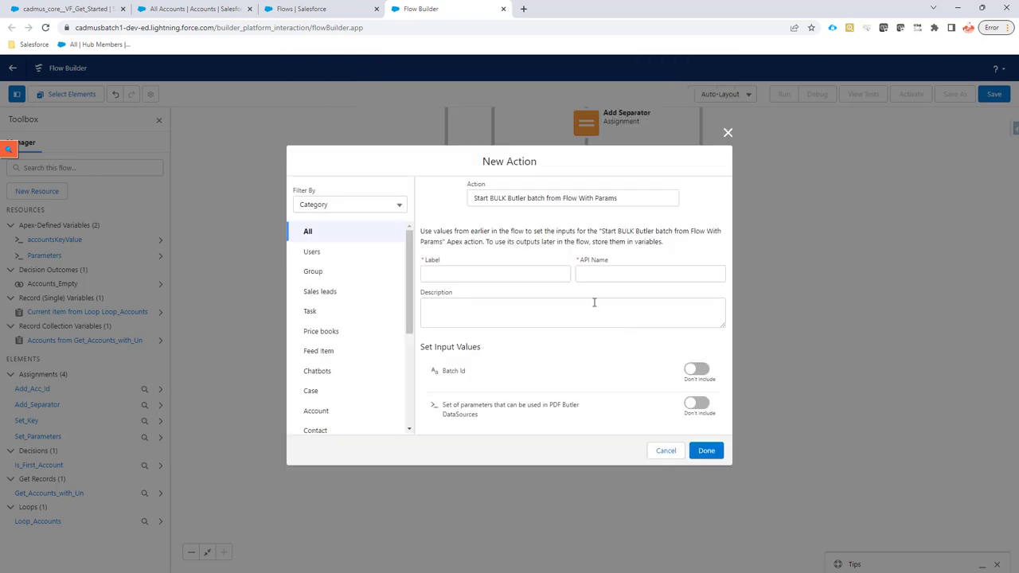
click(494, 274)
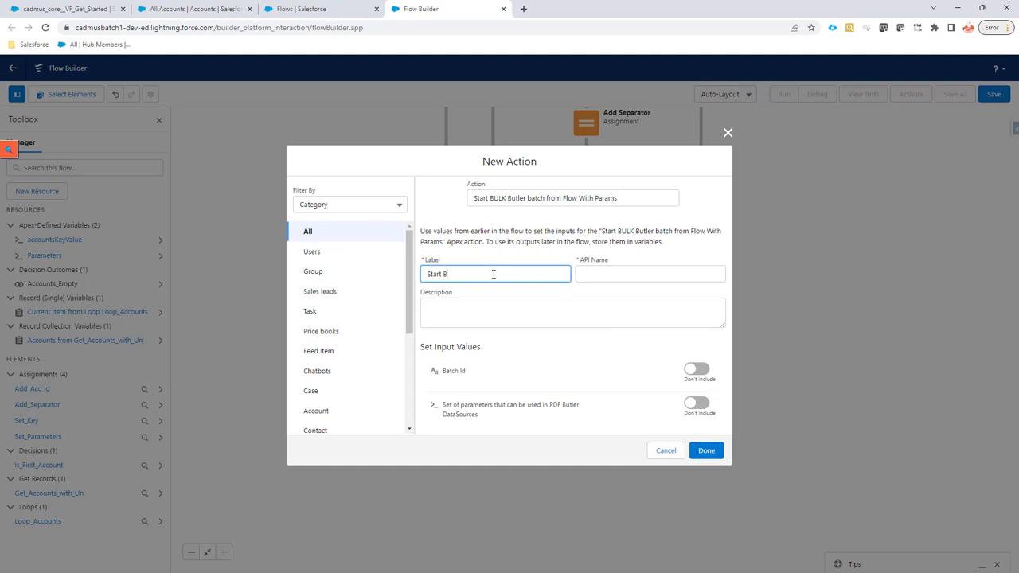
text(Start Batch)
Include the Batch Id input and copy the record ID from the URL of the Create Opportunity Overview For Selected Accounts batch with cron NA
click(698, 370)
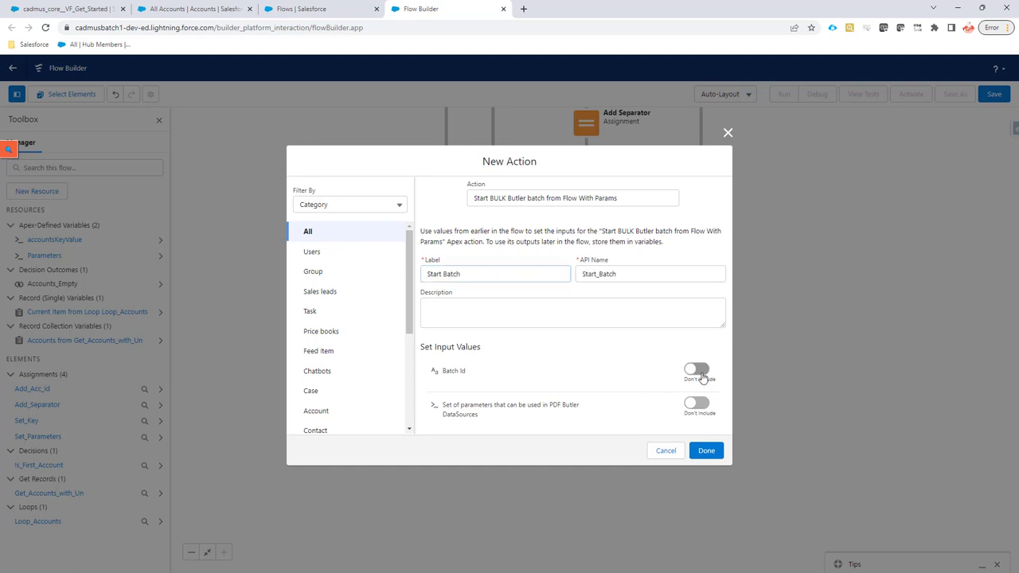
click(201, 9)
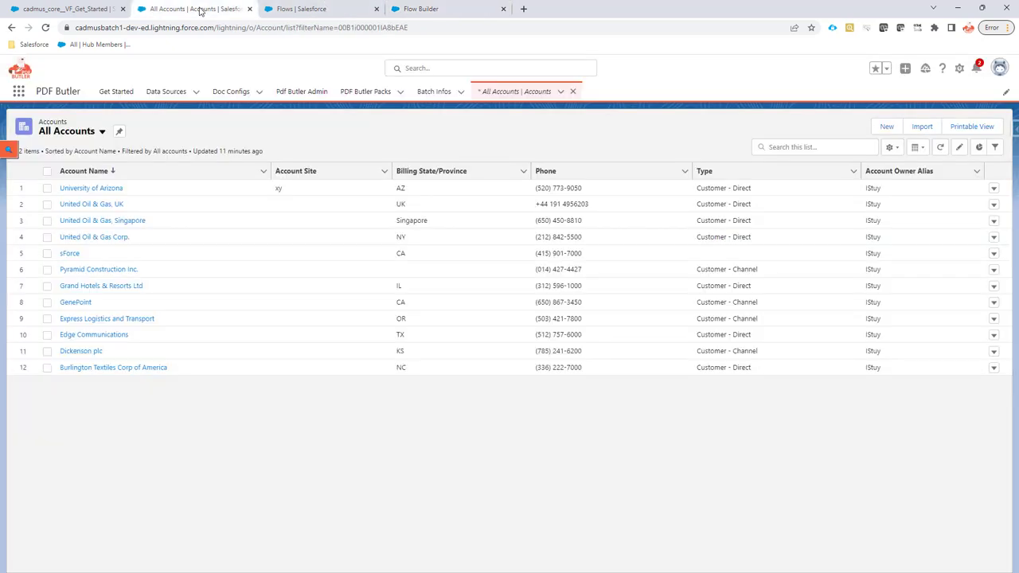
click(437, 93)
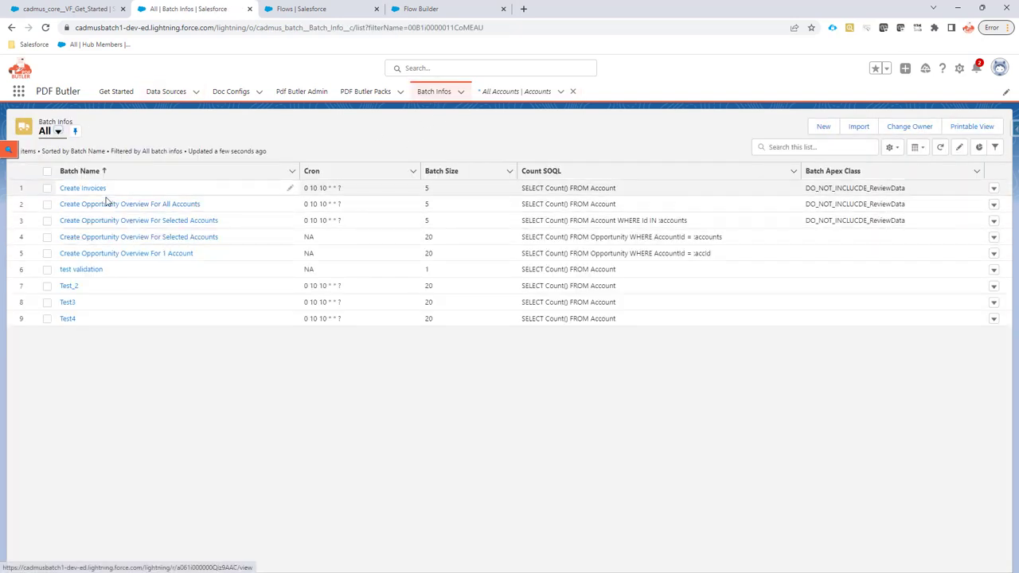
click(121, 238)
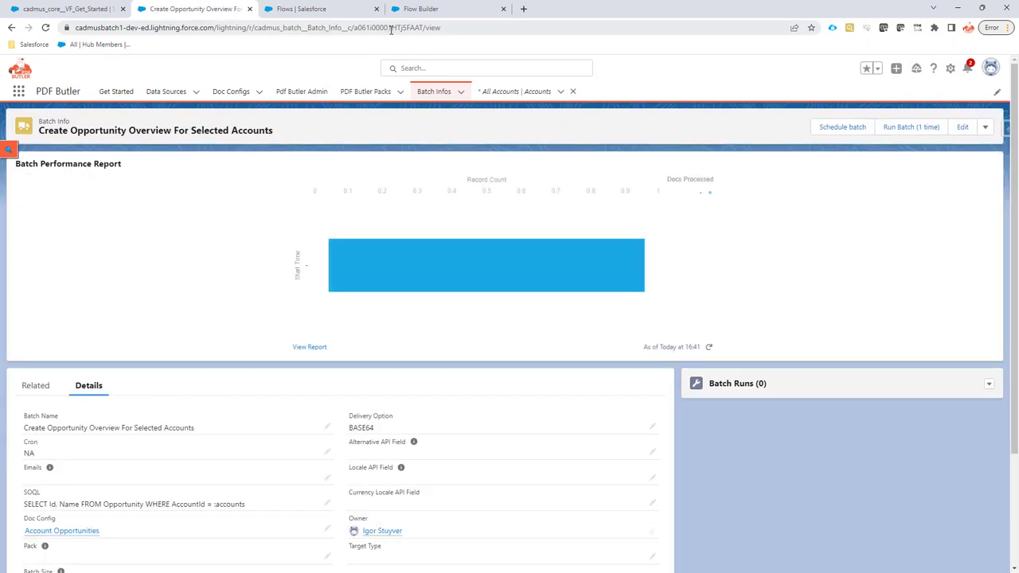
double_click(394, 28)
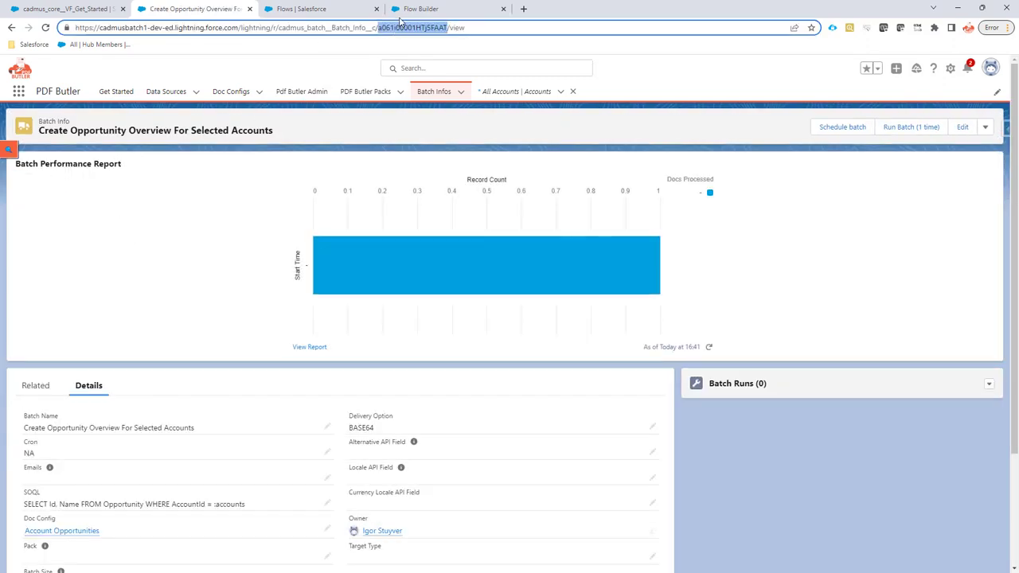
Return to the flow and set the Start Batch action's Batch Id to the copied record ID a061i00001HTj5FAAT
click(394, 9)
click(326, 10)
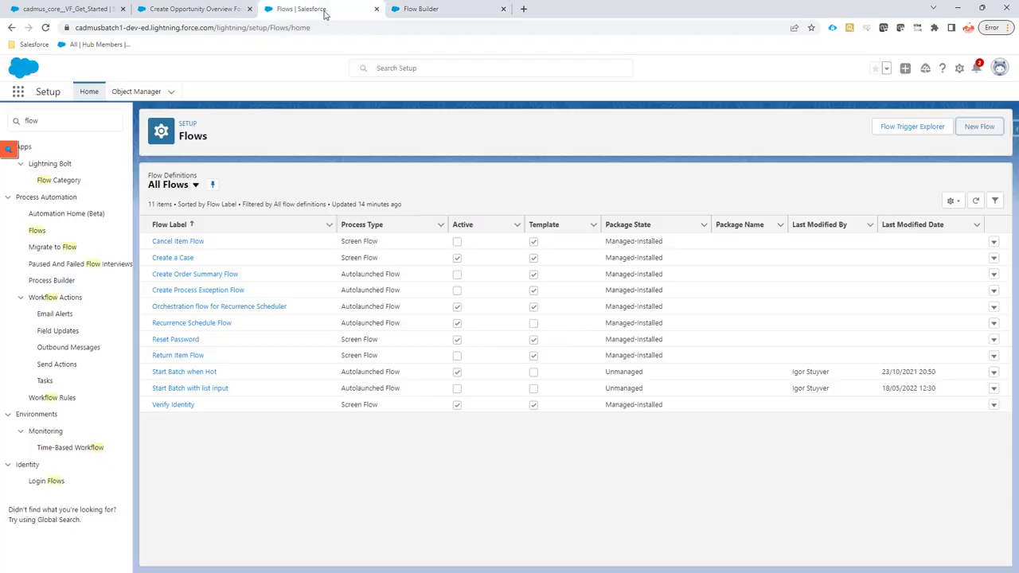
click(403, 10)
click(482, 379)
text(a061I00000HTj5FAAT)
click(482, 416)
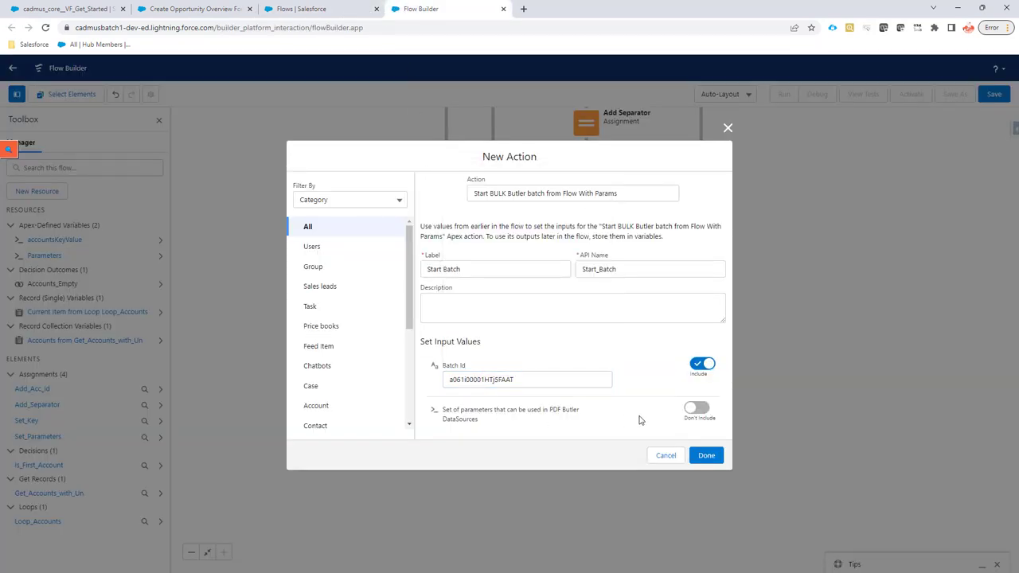
Include the set of parameters for PDF Butler DataSources, assign the Parameters variable to it and complete the Start Batch action
click(697, 409)
click(478, 424)
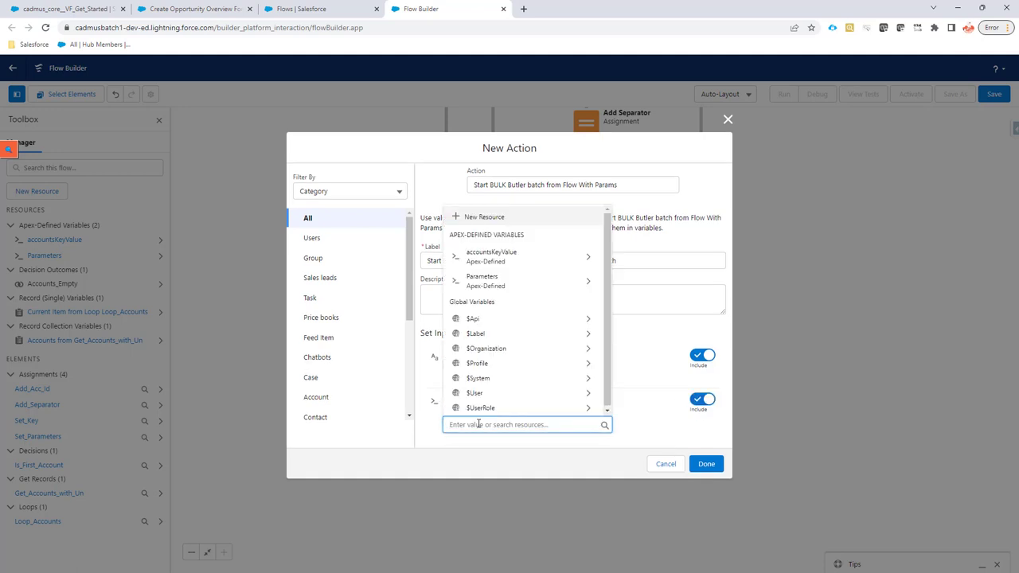
click(496, 283)
click(583, 425)
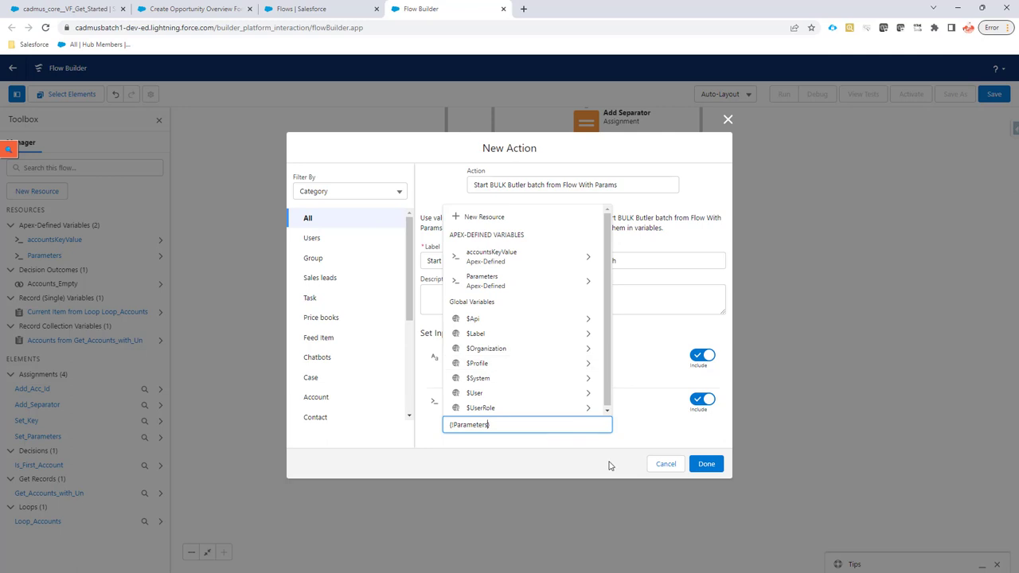
click(662, 431)
click(706, 463)
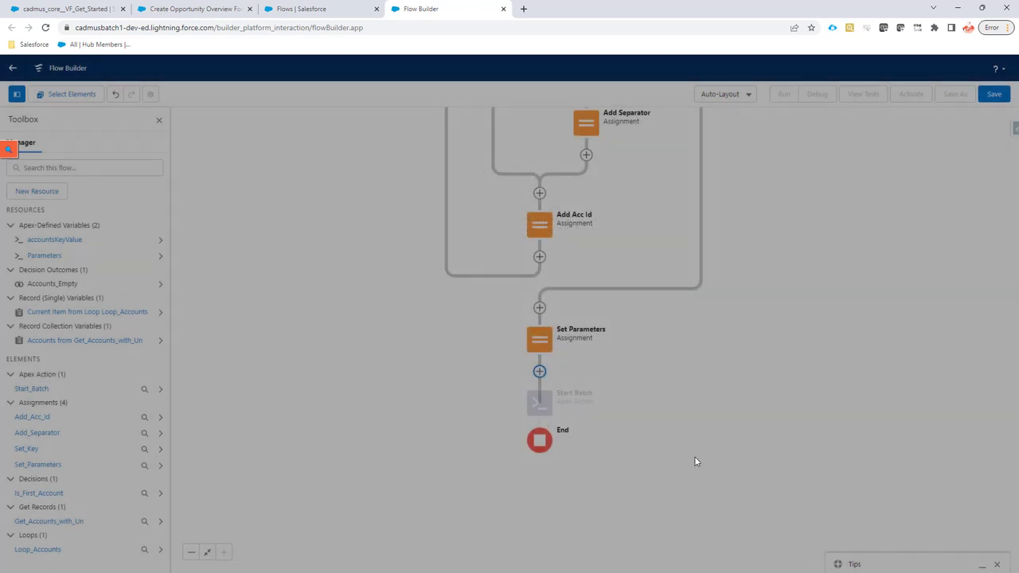
Review the whole flow and the AccountId condition in the SOQL of the Create Opportunity Overview For Selected Accounts batch
scroll(708, 473, up, 5)
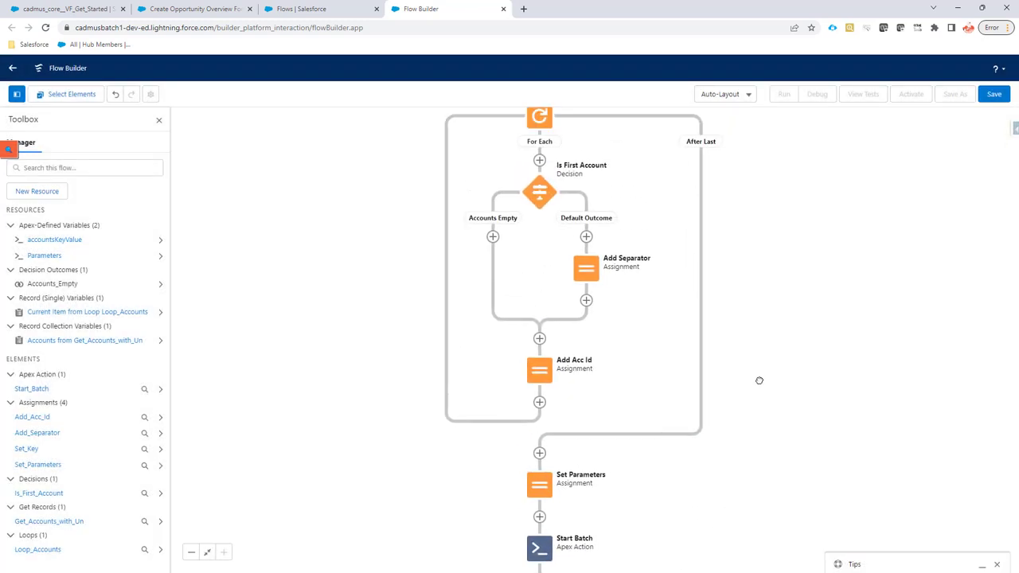
scroll(666, 144, up, 3)
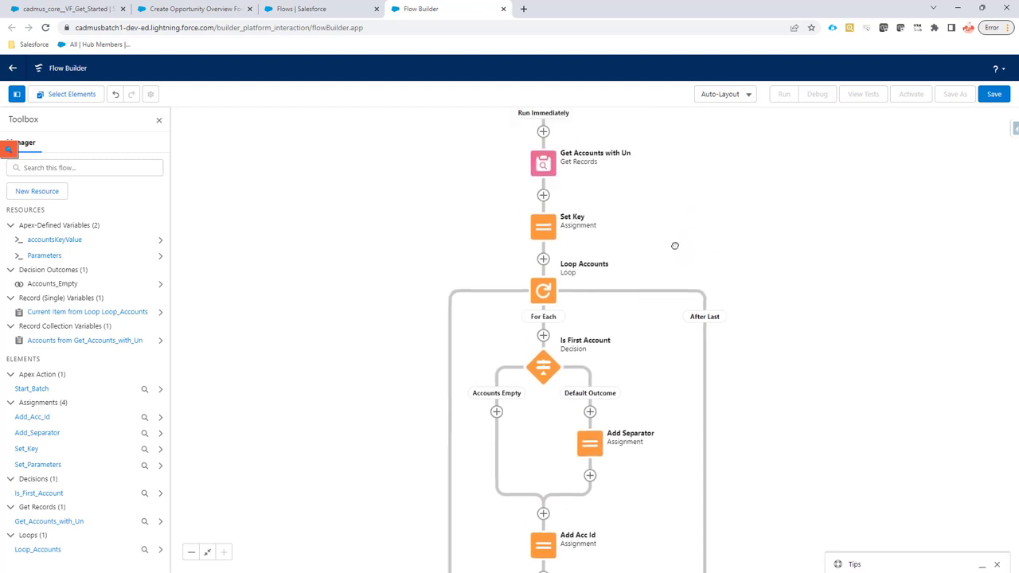
drag(674, 250, 651, 205)
scroll(765, 319, down, 5)
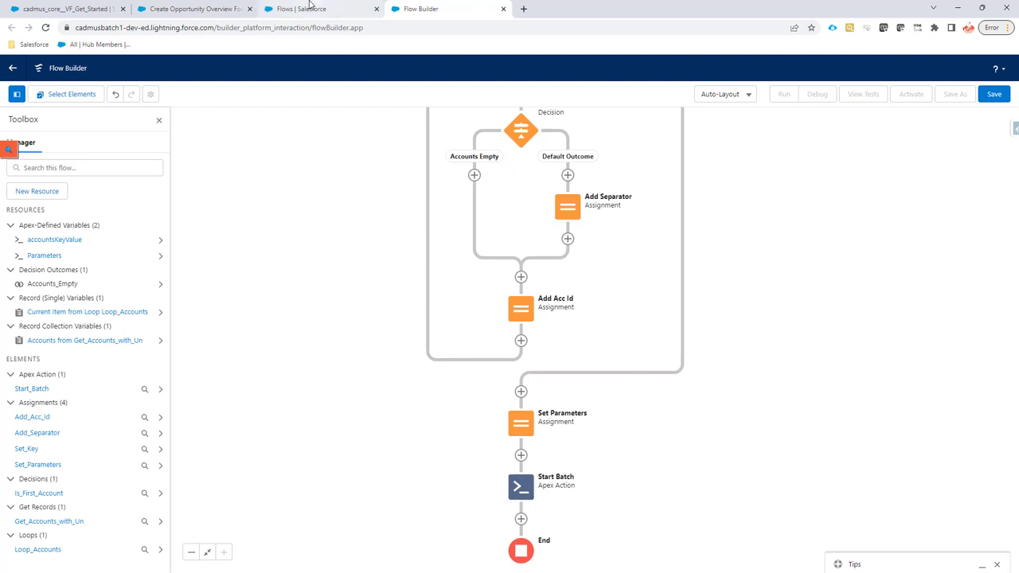
click(199, 9)
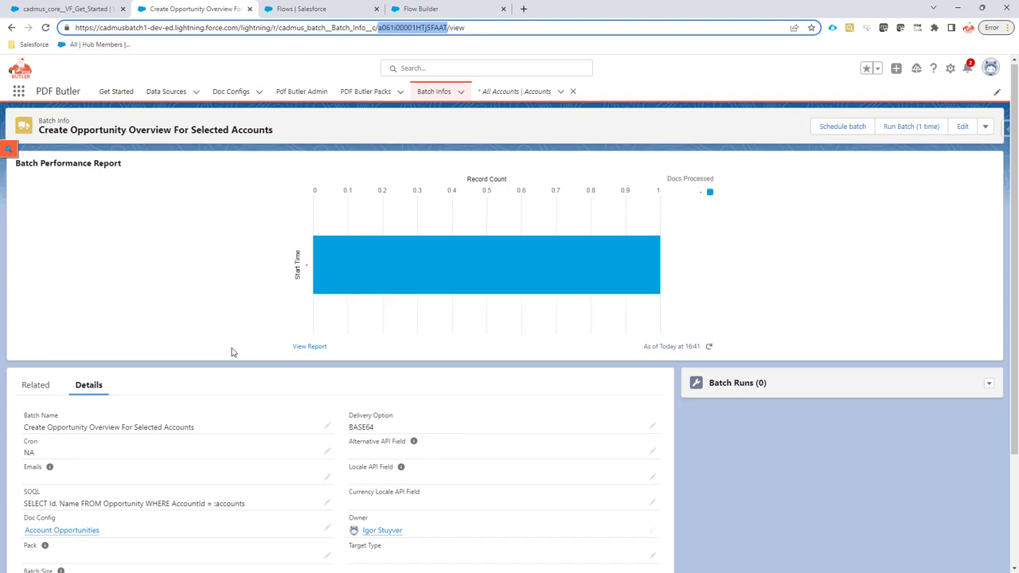
scroll(230, 366, down, 2)
drag(245, 398, 174, 397)
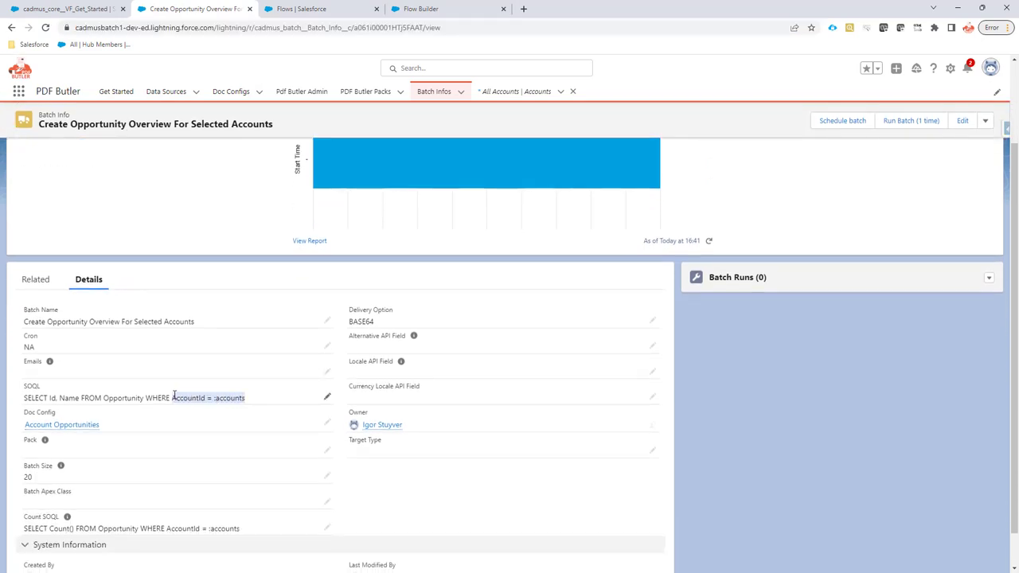
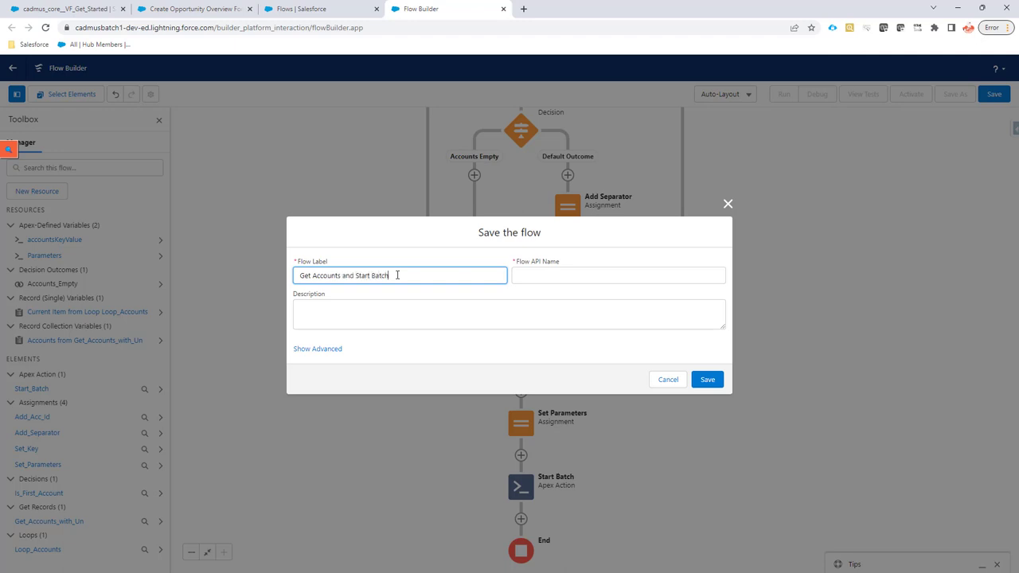
Save the flow with the label Get Accounts and Start Batch and activate it
click(555, 276)
click(706, 380)
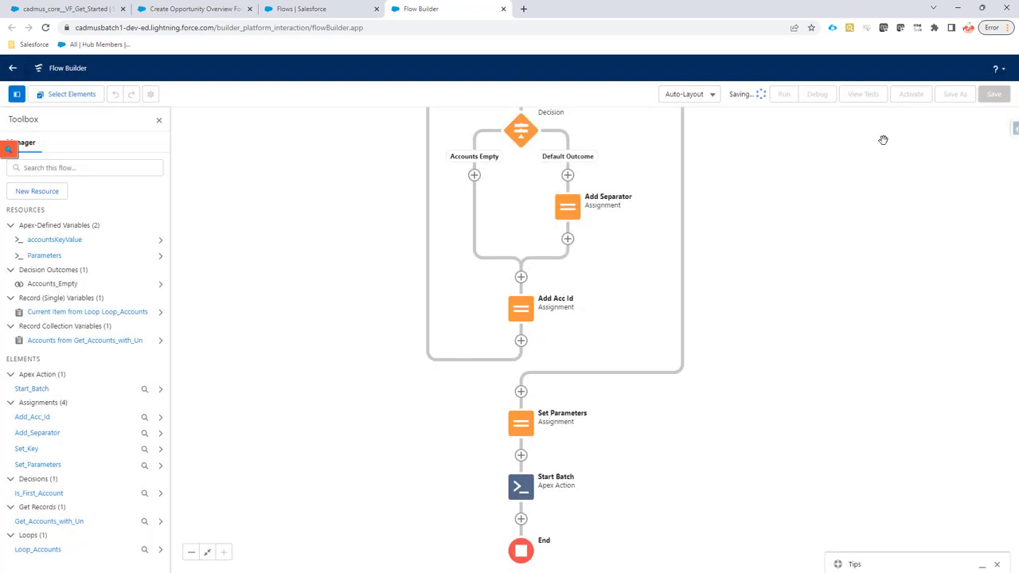
click(909, 96)
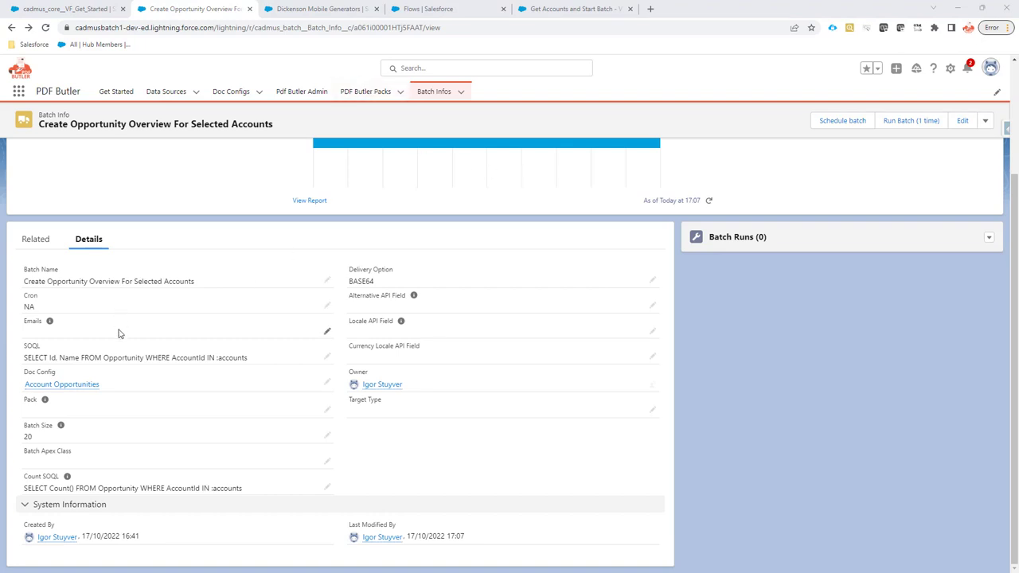
Start editing the Dickenson Mobile Generators opportunity and mark it as Private
click(427, 9)
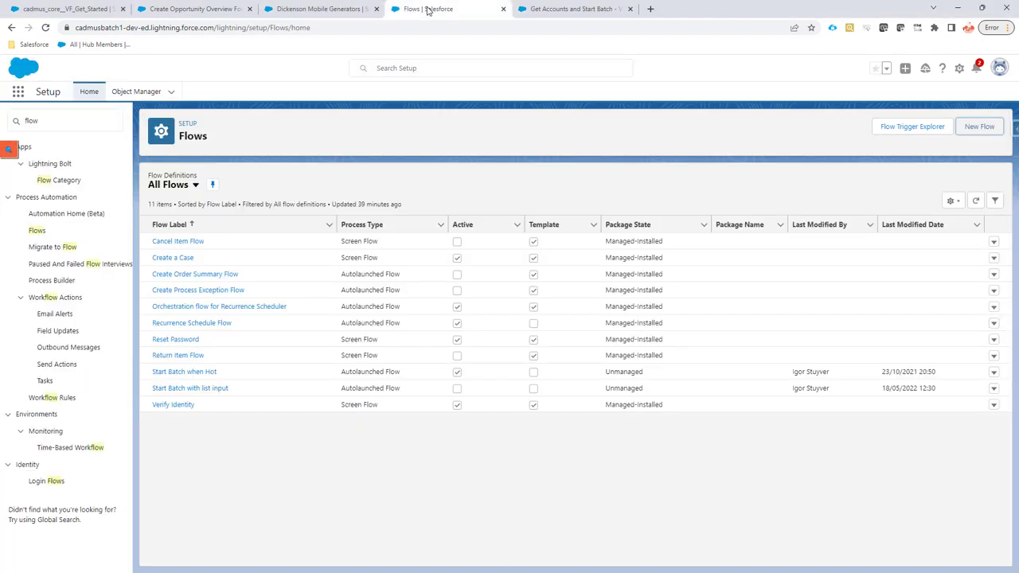
click(554, 9)
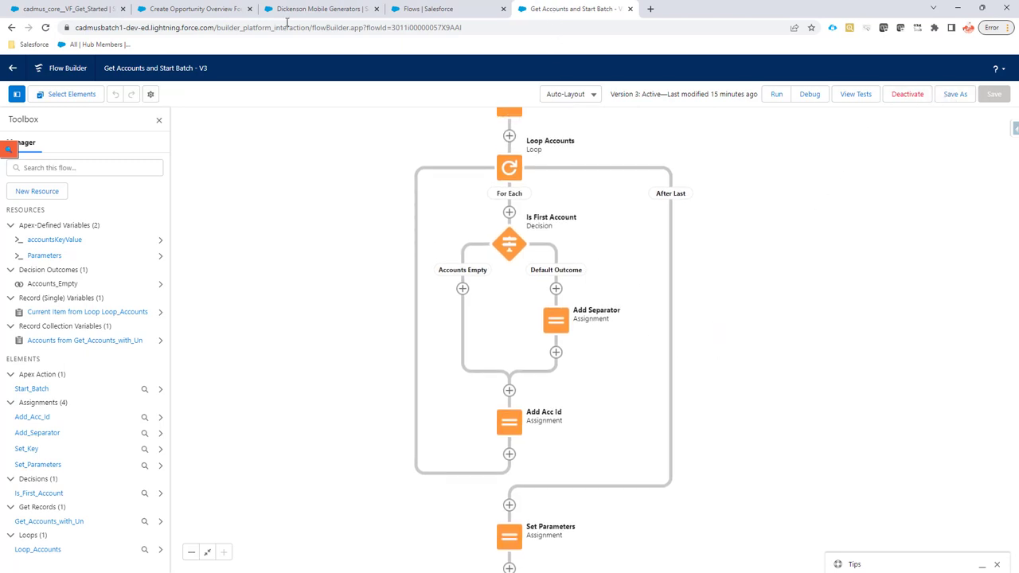
click(170, 9)
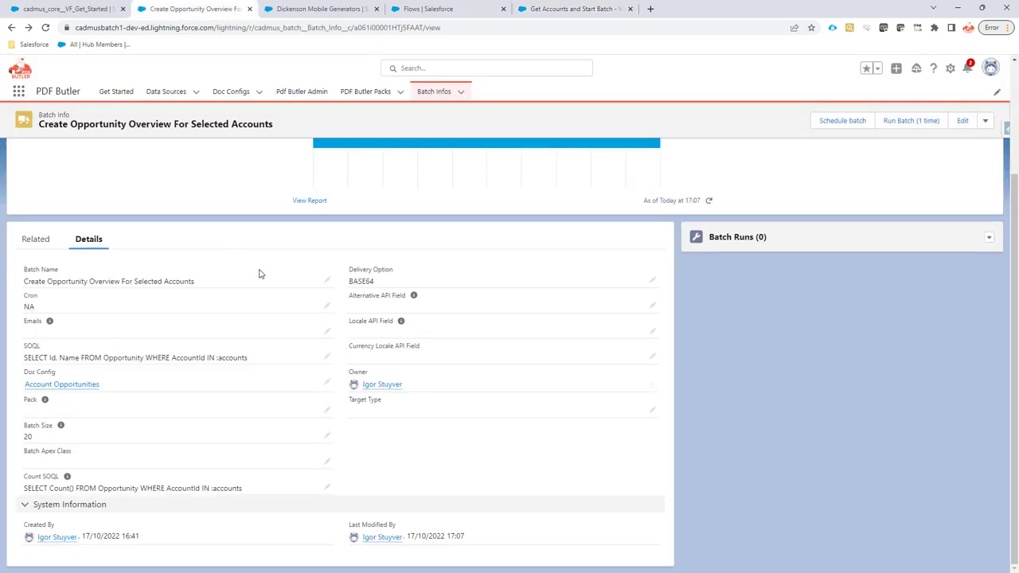
click(311, 8)
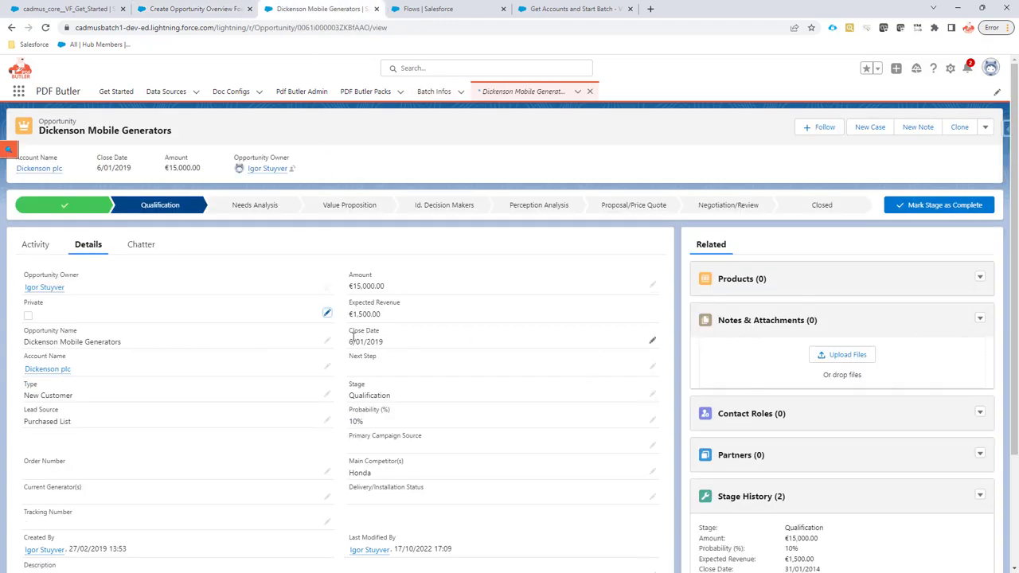
click(328, 314)
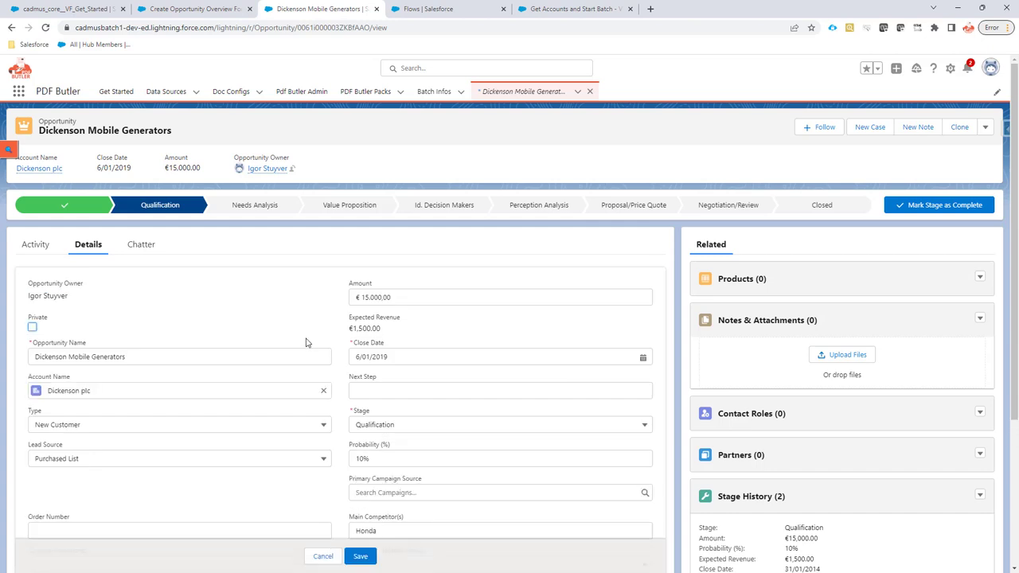
click(173, 317)
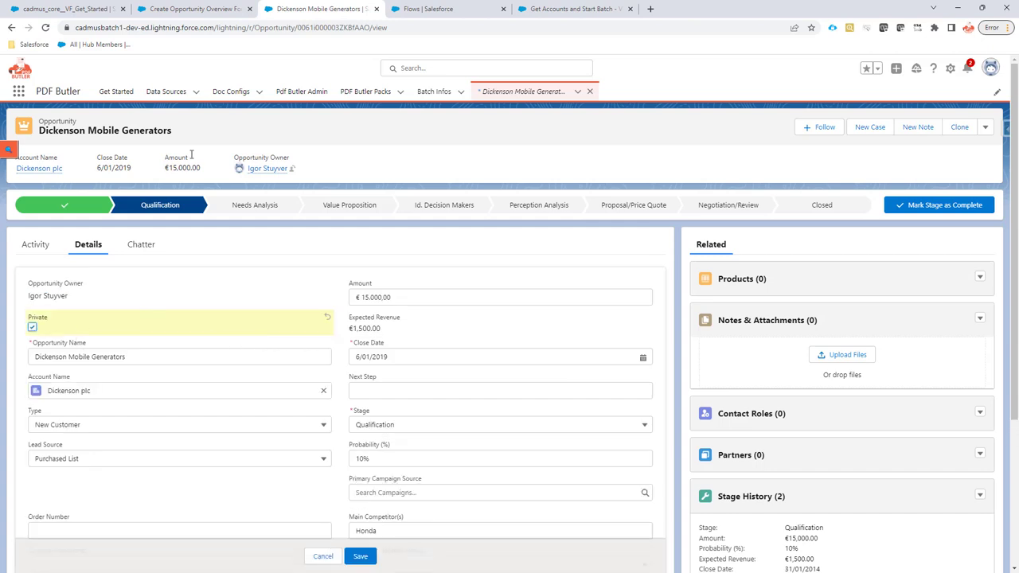
Review the flow from Get Accounts with Un to Start Batch and the accounts parameter in the batch's SOQL
click(548, 8)
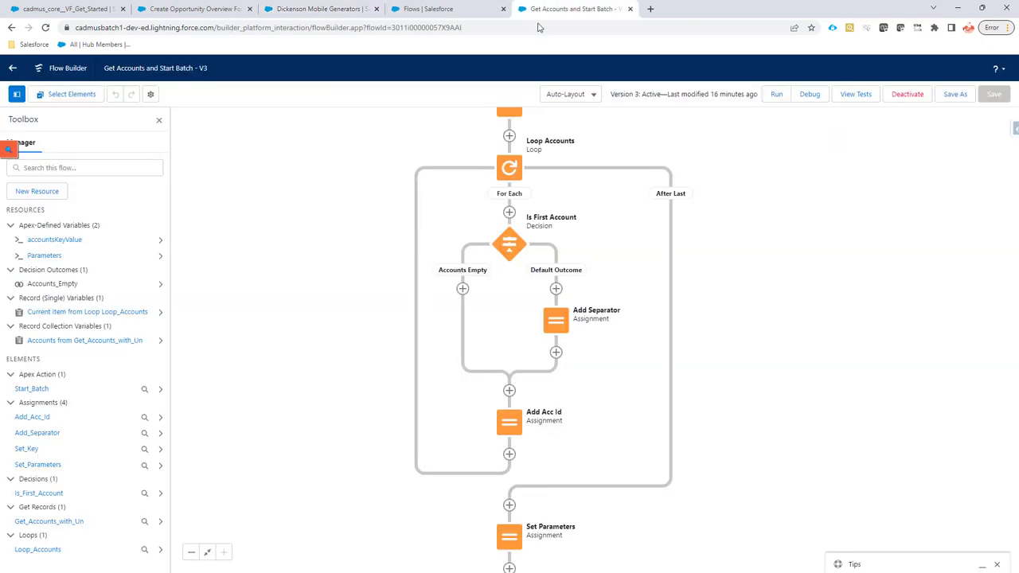
scroll(757, 212, up, 2)
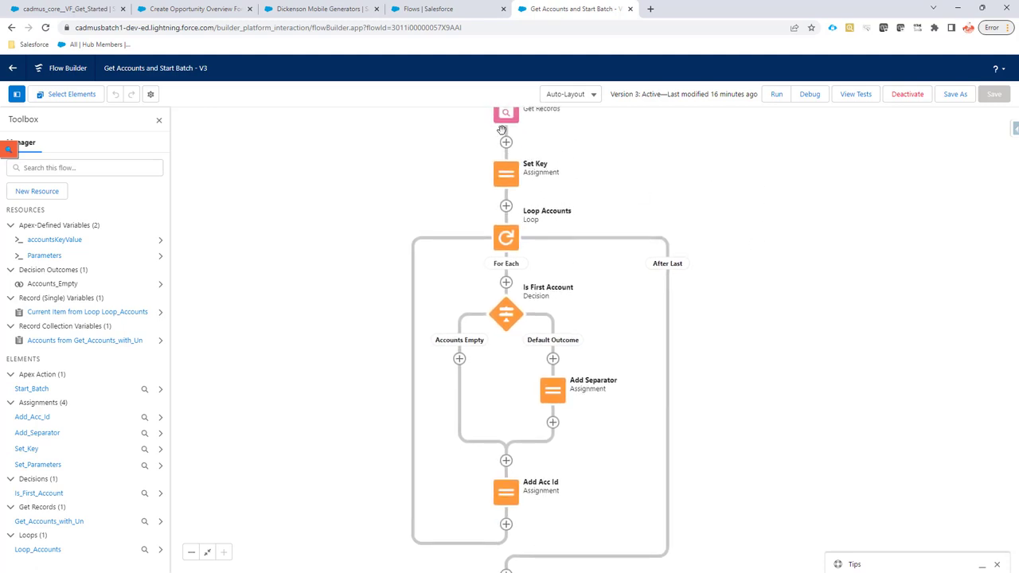
scroll(506, 126, up, 1)
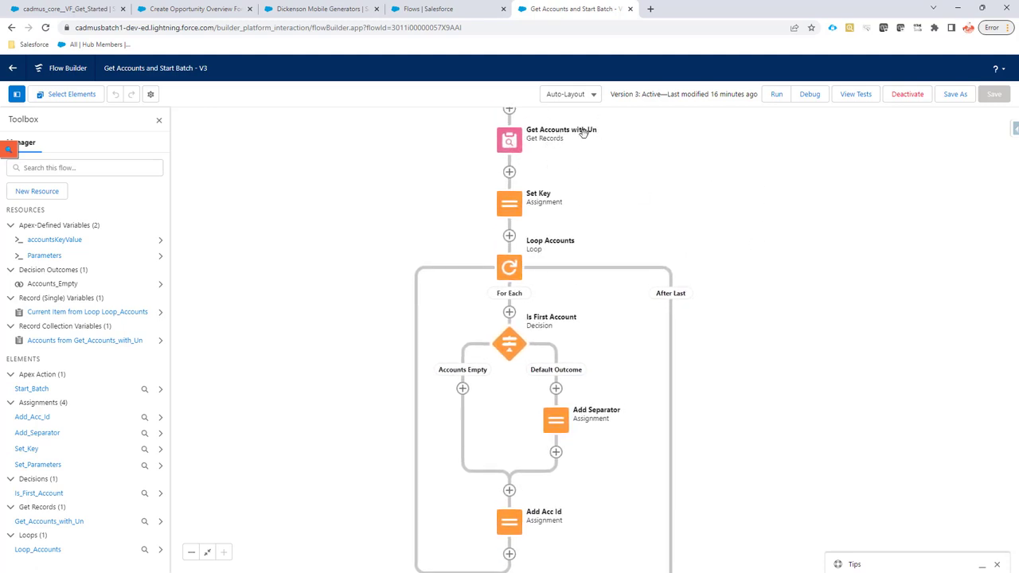
scroll(757, 239, down, 2)
scroll(767, 302, down, 3)
scroll(769, 237, up, 5)
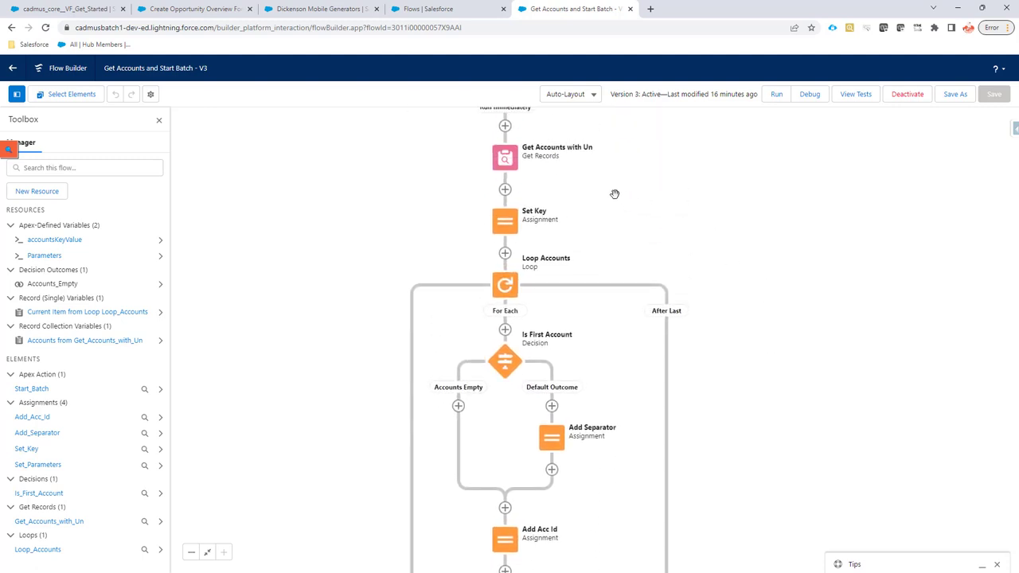
drag(841, 402, 811, 201)
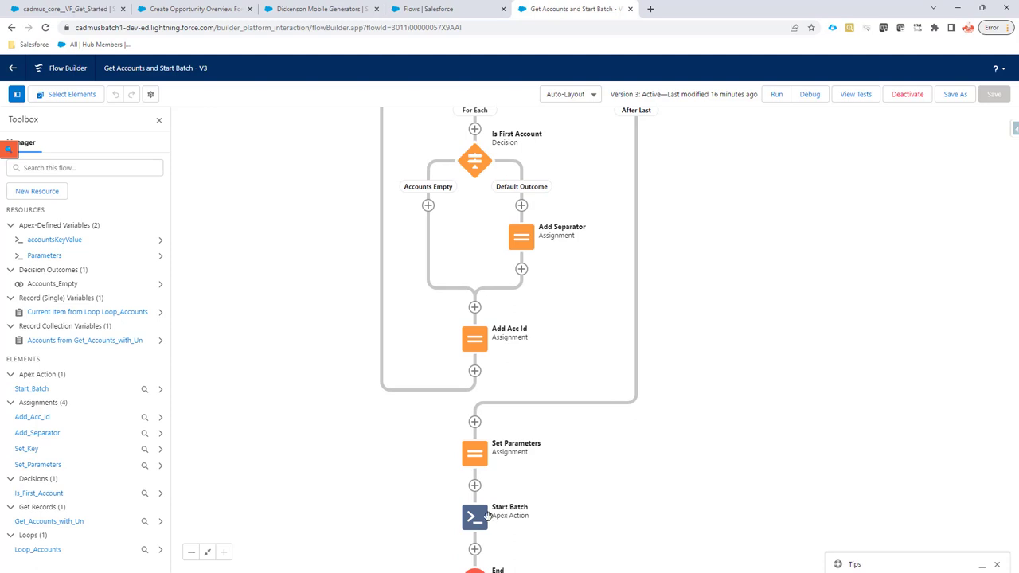
click(205, 8)
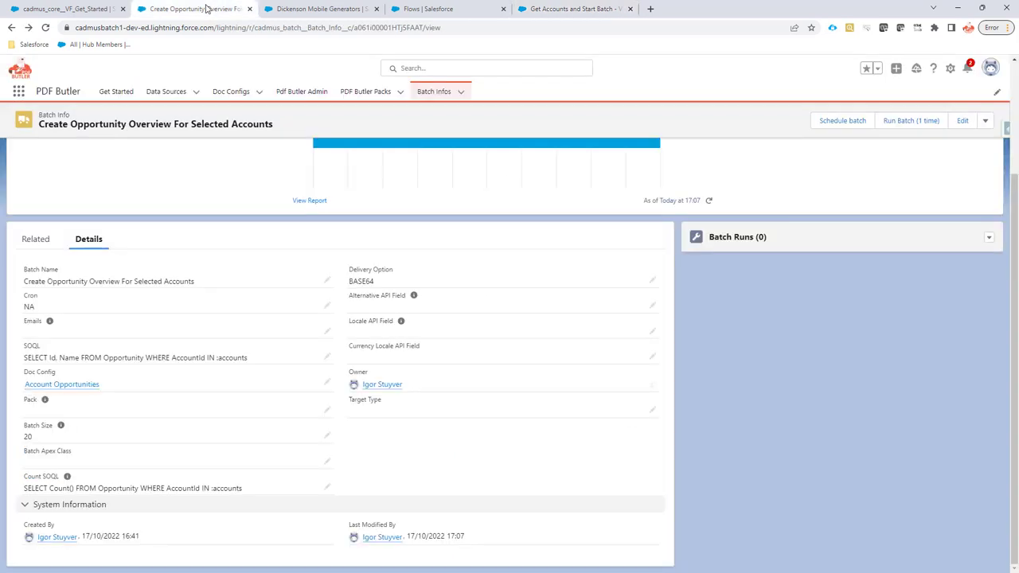
drag(217, 359, 250, 360)
Save the edited Dickenson Mobile Generators opportunity and reload the Create Opportunity Overview For Selected Accounts batch record
click(306, 9)
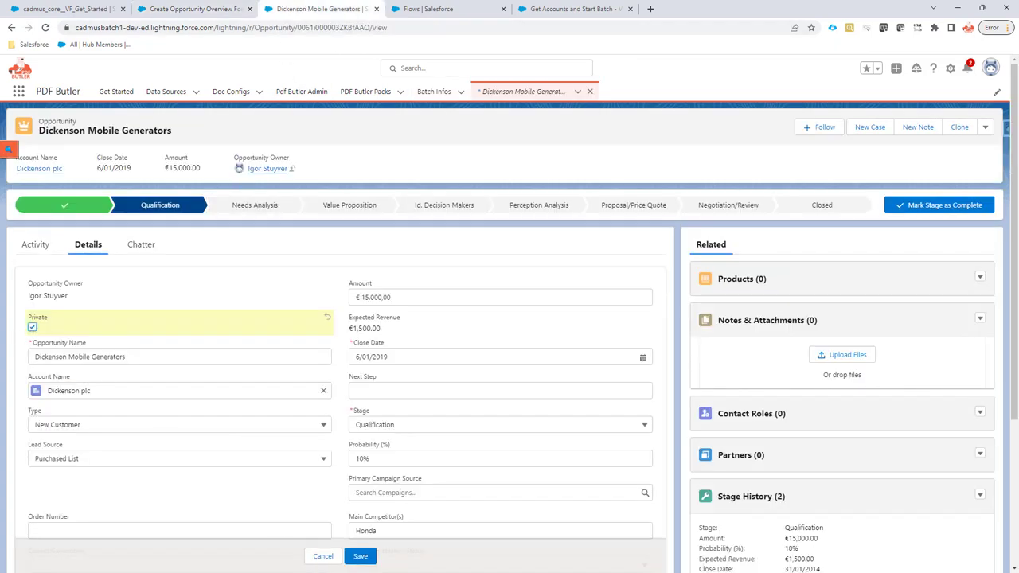
click(368, 557)
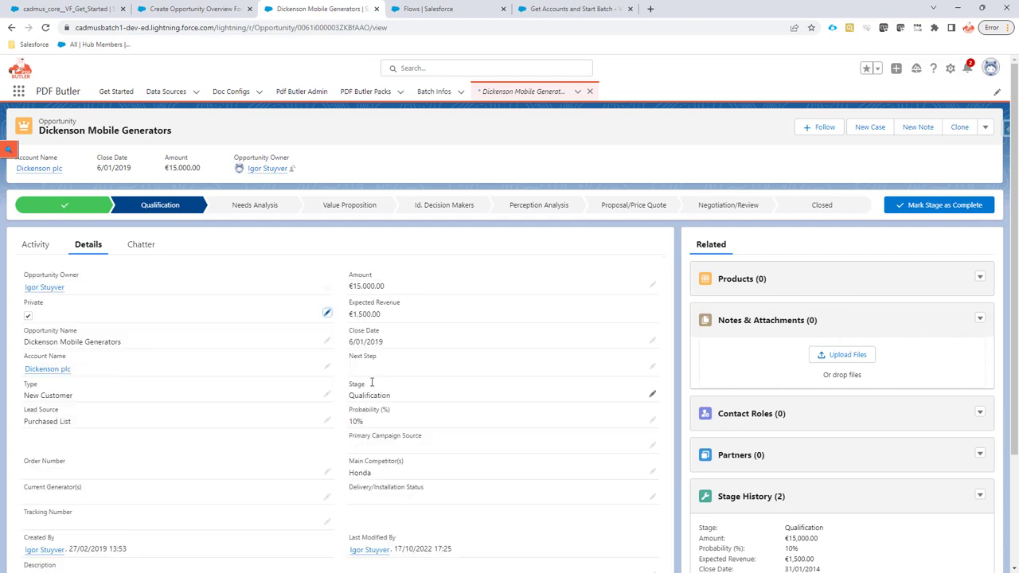
click(208, 11)
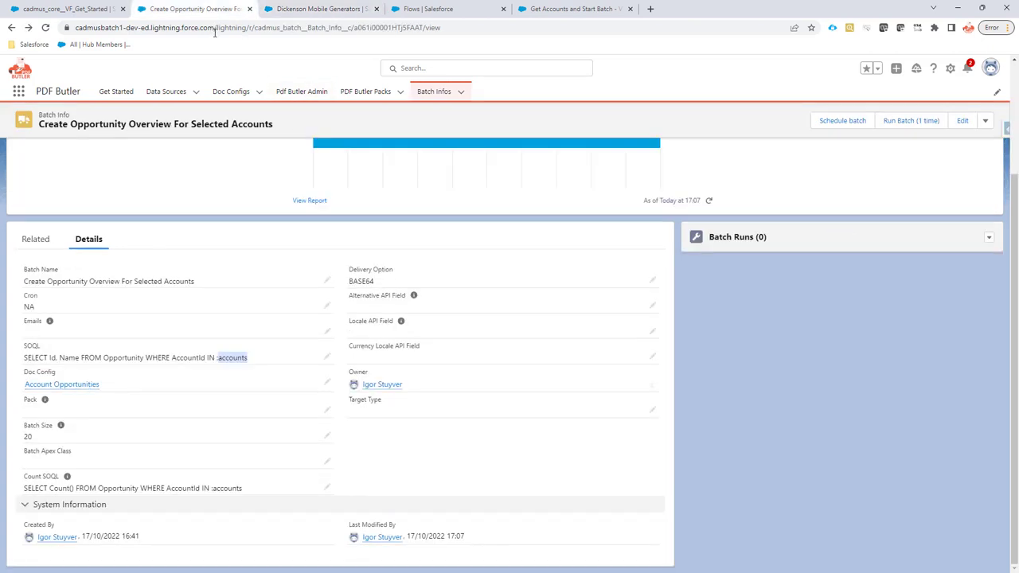
click(45, 27)
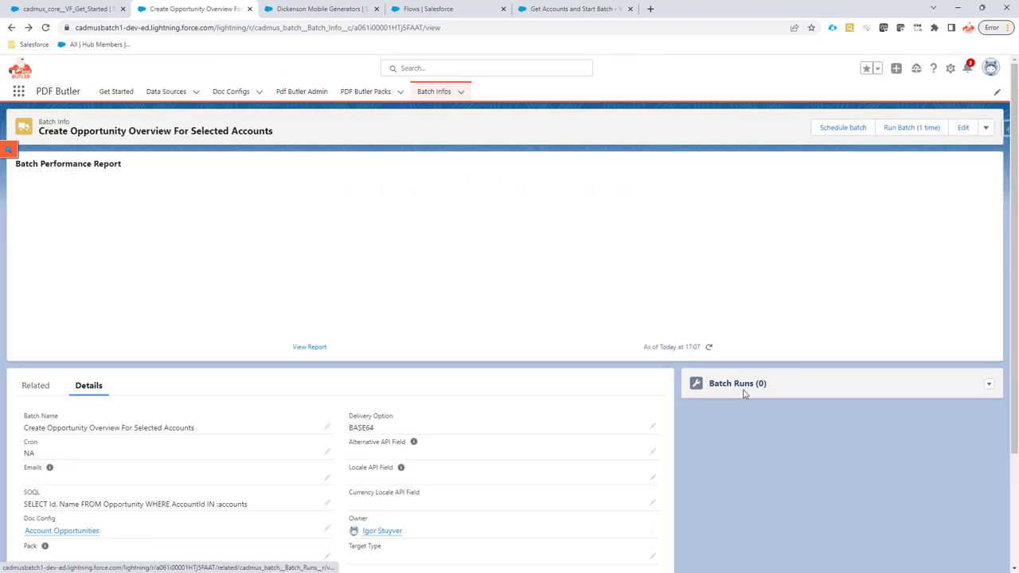
Open the batch's full list of Batch Runs and refresh it to check for a triggered run
click(737, 384)
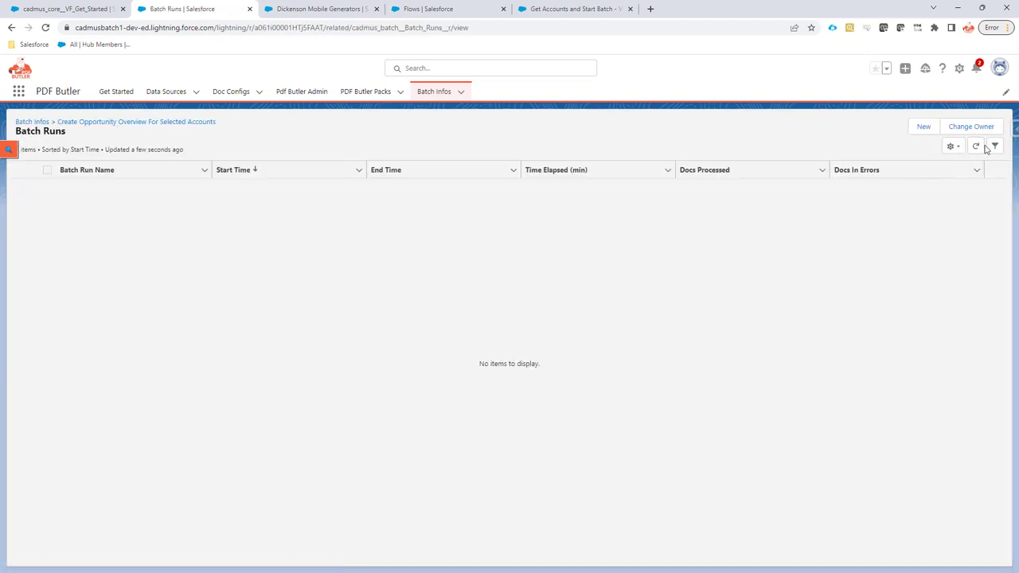
click(977, 148)
click(977, 148)
click(978, 148)
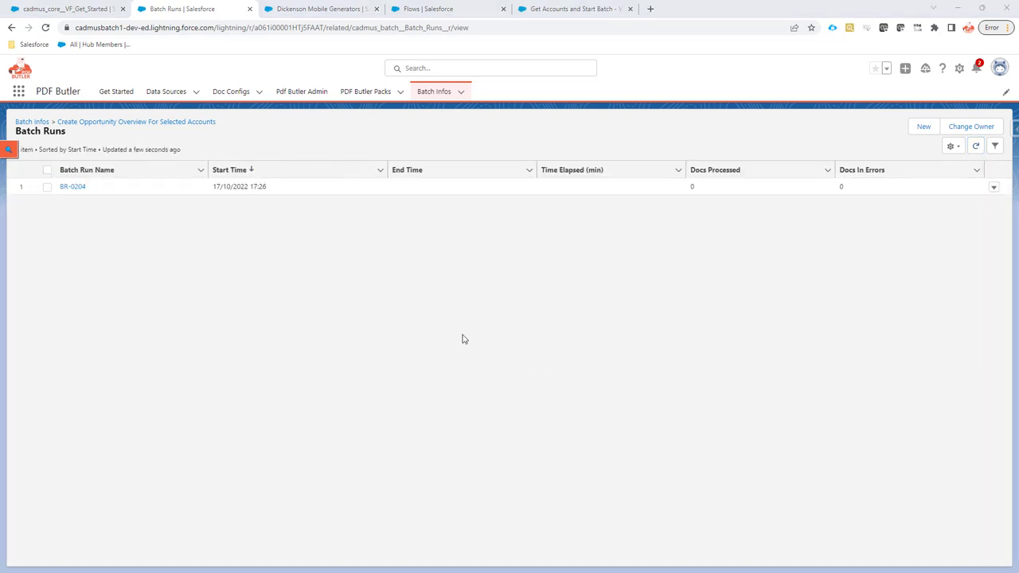
Examine the batch run's processed documents and elapsed time, and return to its Batch Info record
click(69, 189)
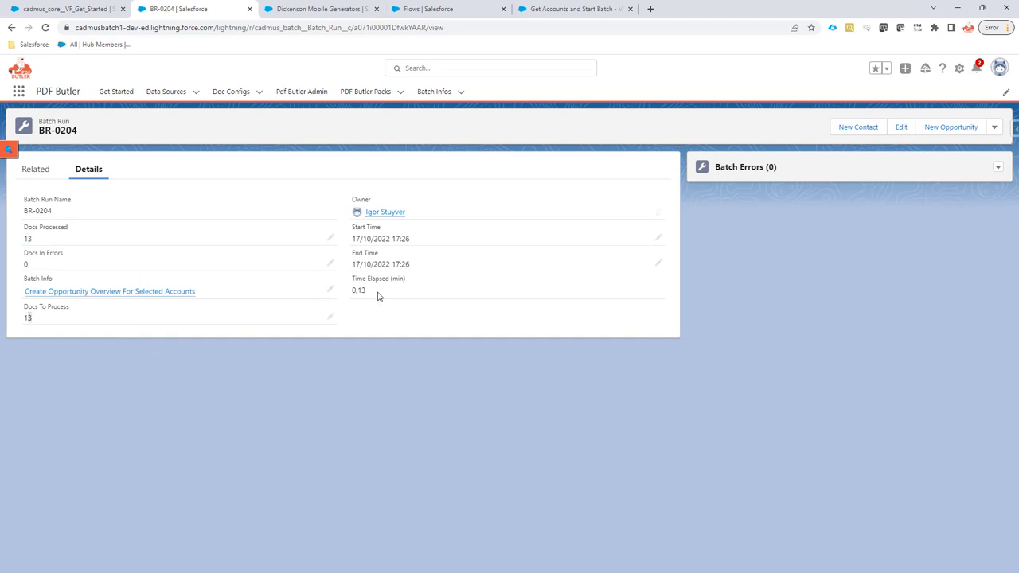
drag(366, 291, 353, 290)
click(167, 293)
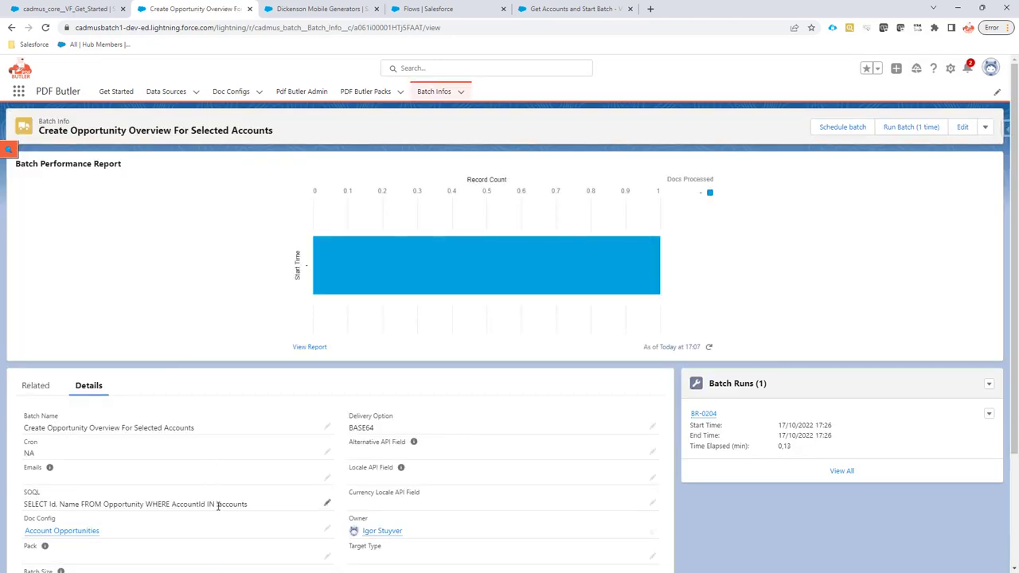